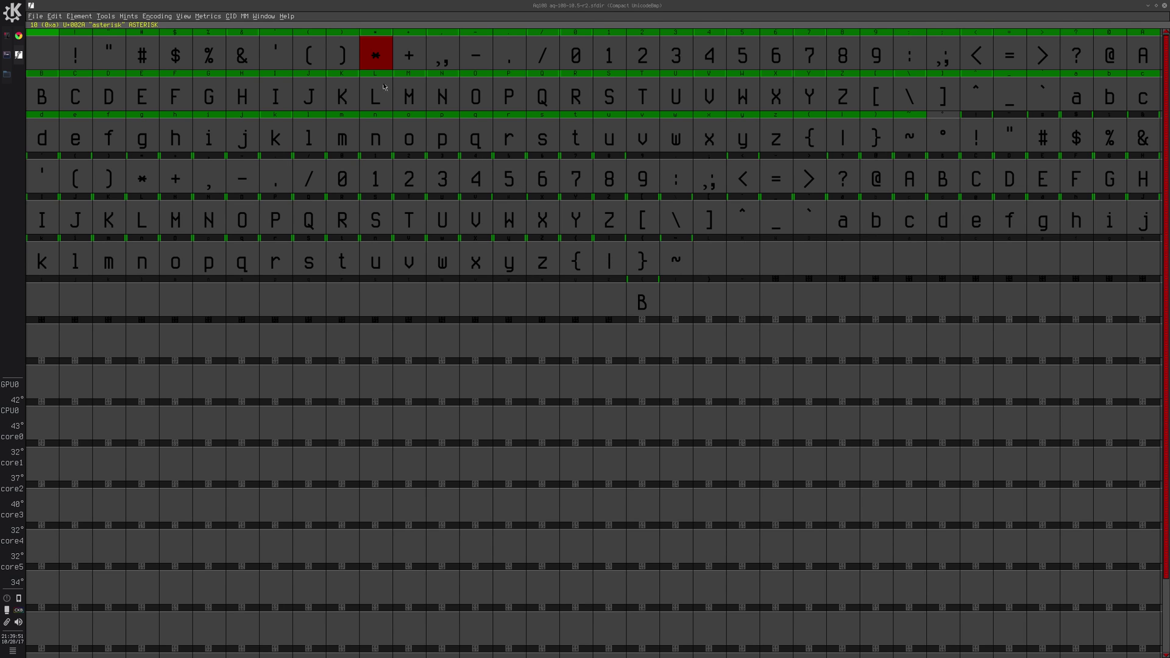
- Open the asterisk glyph and rename it from asterisk to asteris in Glyph Info
{"action": "double_click", "coordinate": [382, 59]}
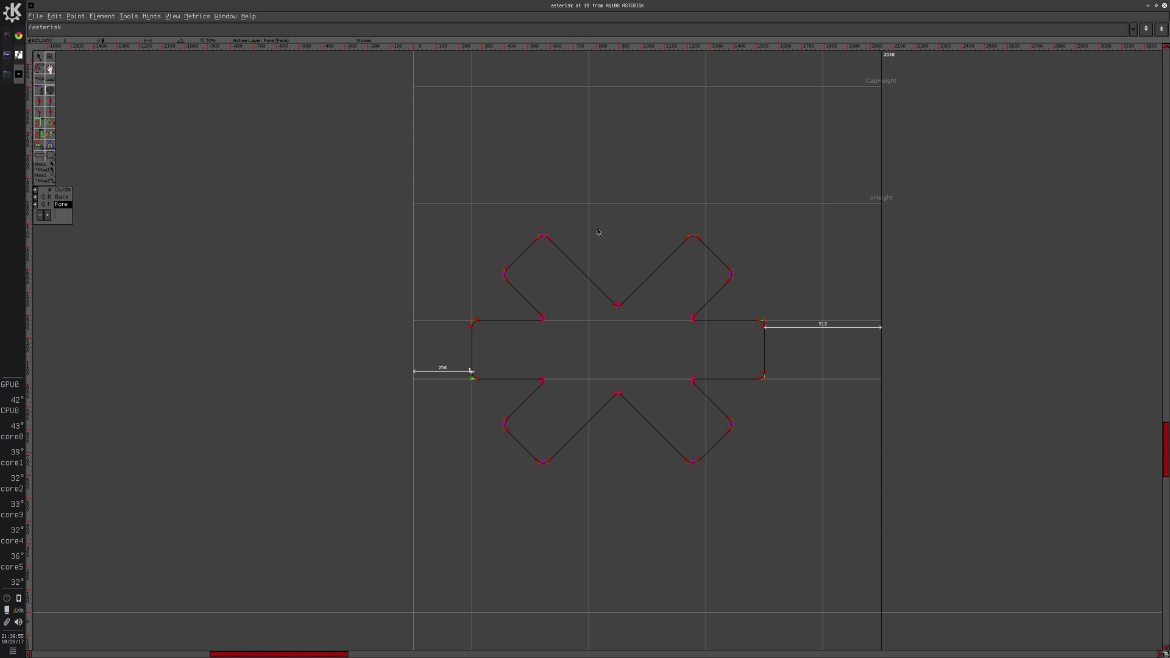
{"action": "scroll", "coordinate": [472, 265], "scroll_direction": "up", "scroll_amount": 1}
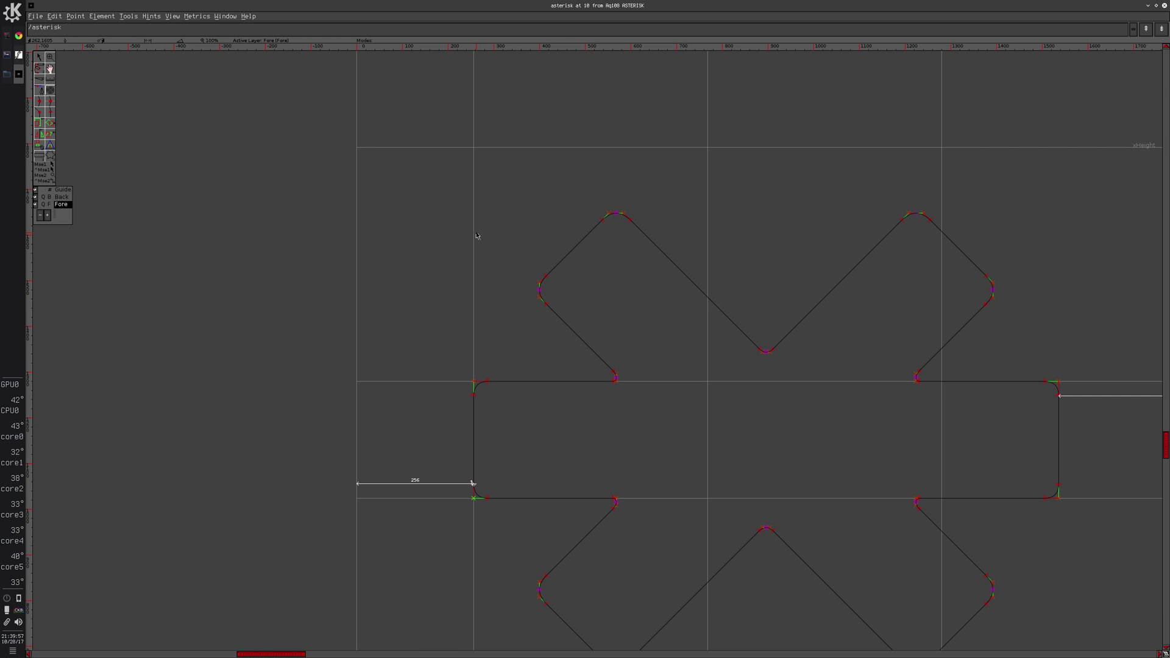
{"action": "key", "text": "ctrl+i"}
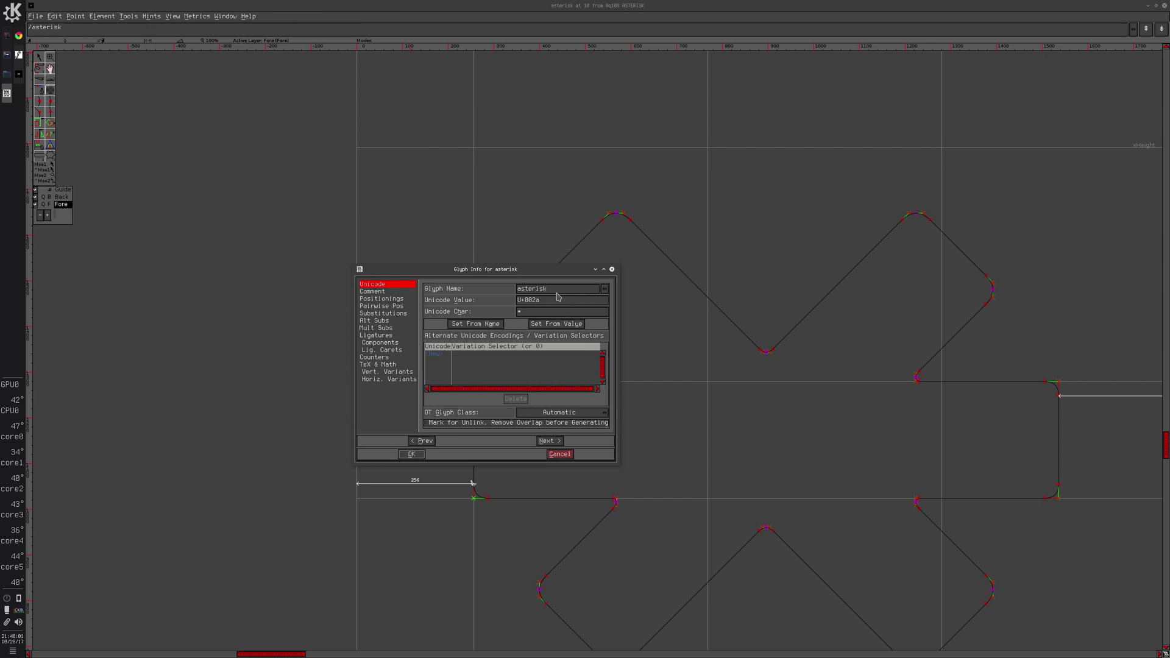
{"action": "left_click", "coordinate": [560, 288]}
{"action": "key", "text": "BackSpace"}
{"action": "key", "text": "Return"}
{"action": "scroll", "coordinate": [332, 236], "scroll_direction": "down", "scroll_amount": 2}
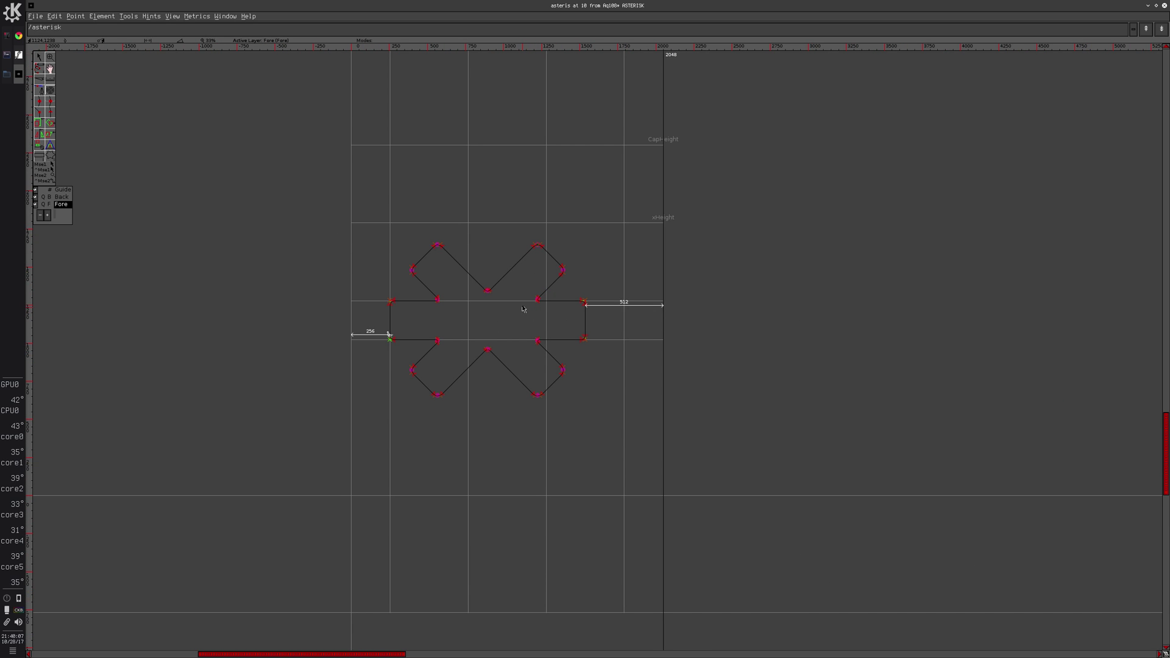
- Step from the asterisk glyph to plus and back using glyph navigation
{"action": "left_click", "coordinate": [175, 16]}
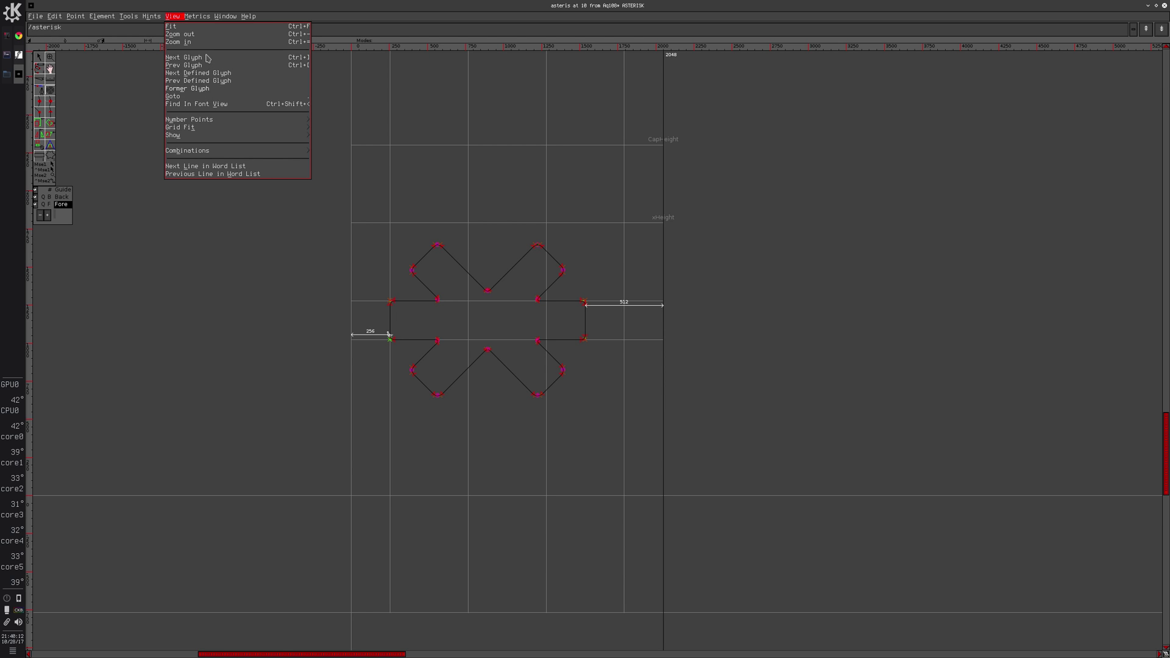
{"action": "left_click", "coordinate": [199, 58]}
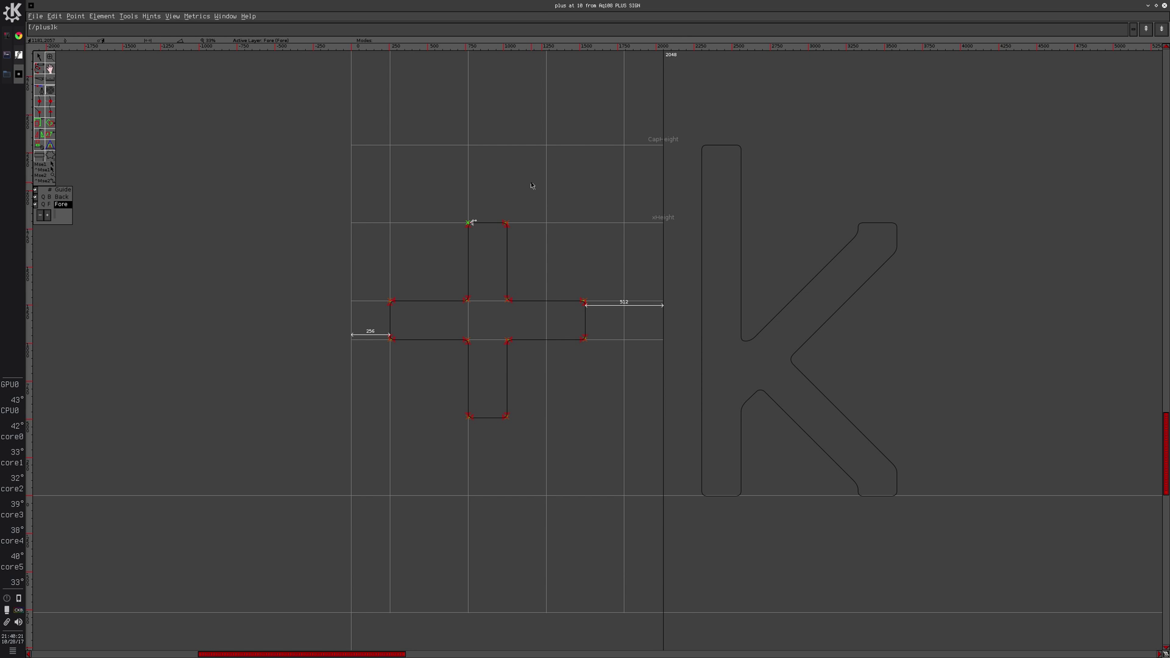
{"action": "key", "text": "ctrl+bracketleft"}
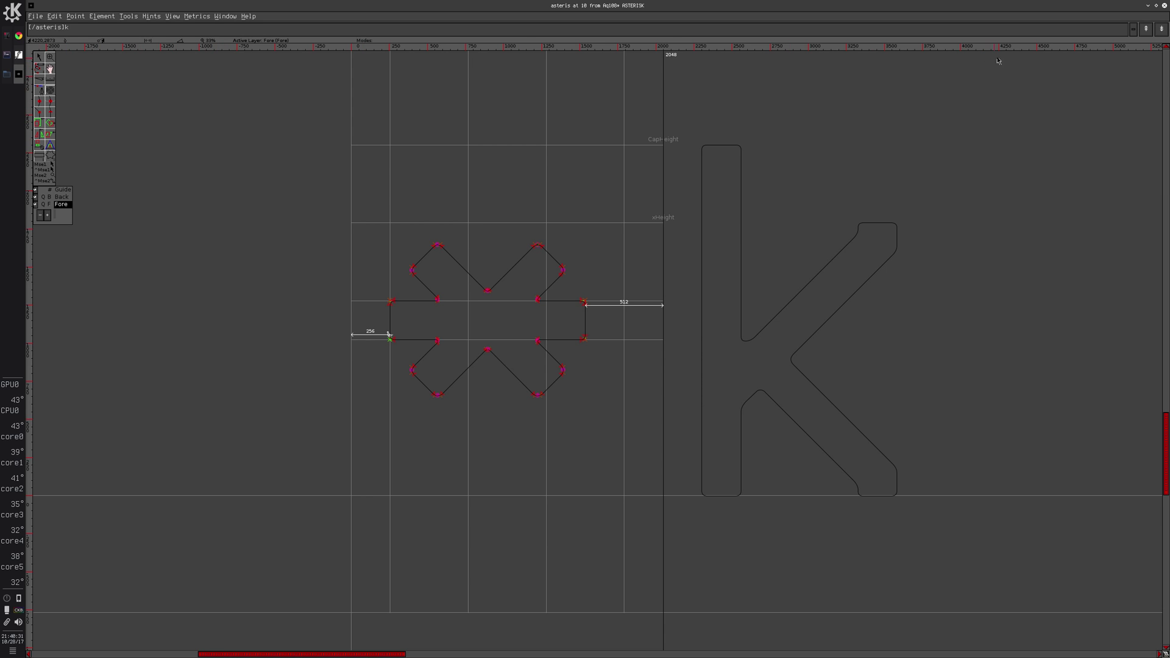
- Close the outline window, reopen the asterisk glyph, and select the word list field
{"action": "left_click", "coordinate": [1165, 5]}
{"action": "double_click", "coordinate": [372, 58]}
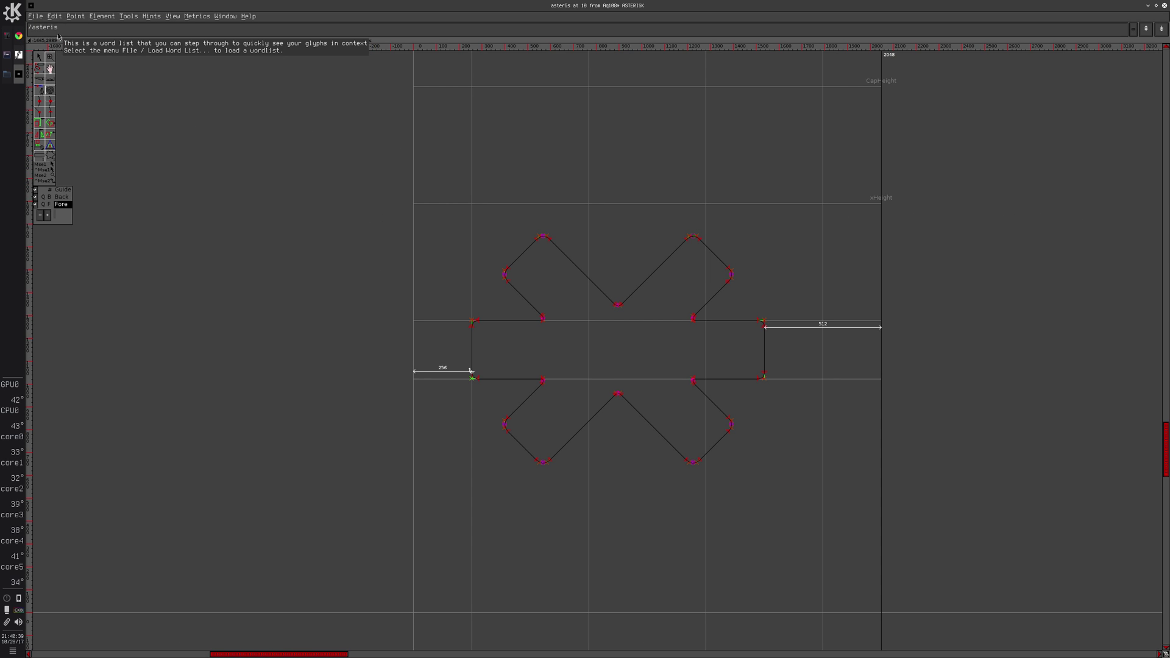
{"action": "left_click", "coordinate": [51, 28]}
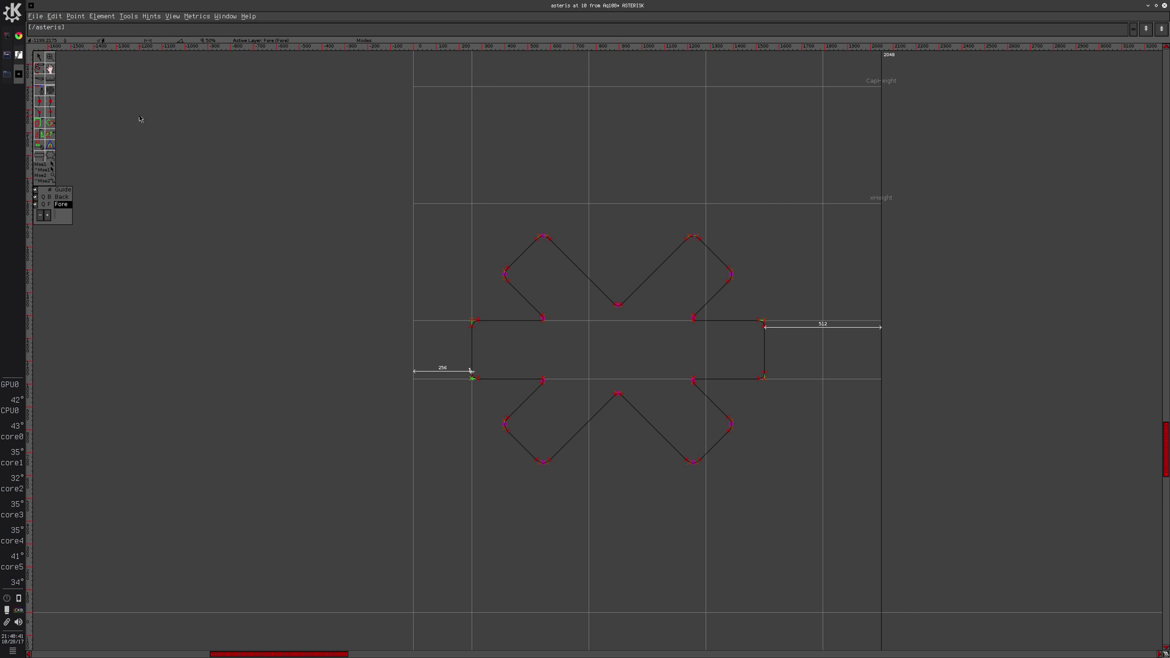
- Reopen the asterisk glyph and change its name from asteris to asterisq in Glyph Info
{"action": "left_click", "coordinate": [1163, 4]}
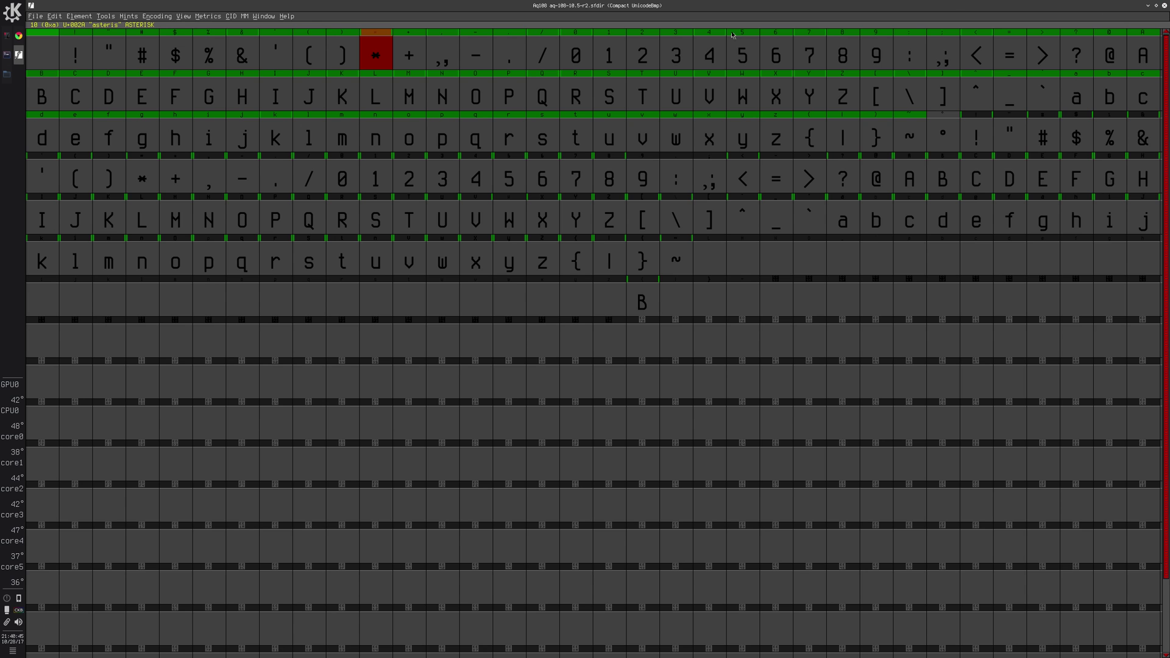
{"action": "double_click", "coordinate": [377, 59]}
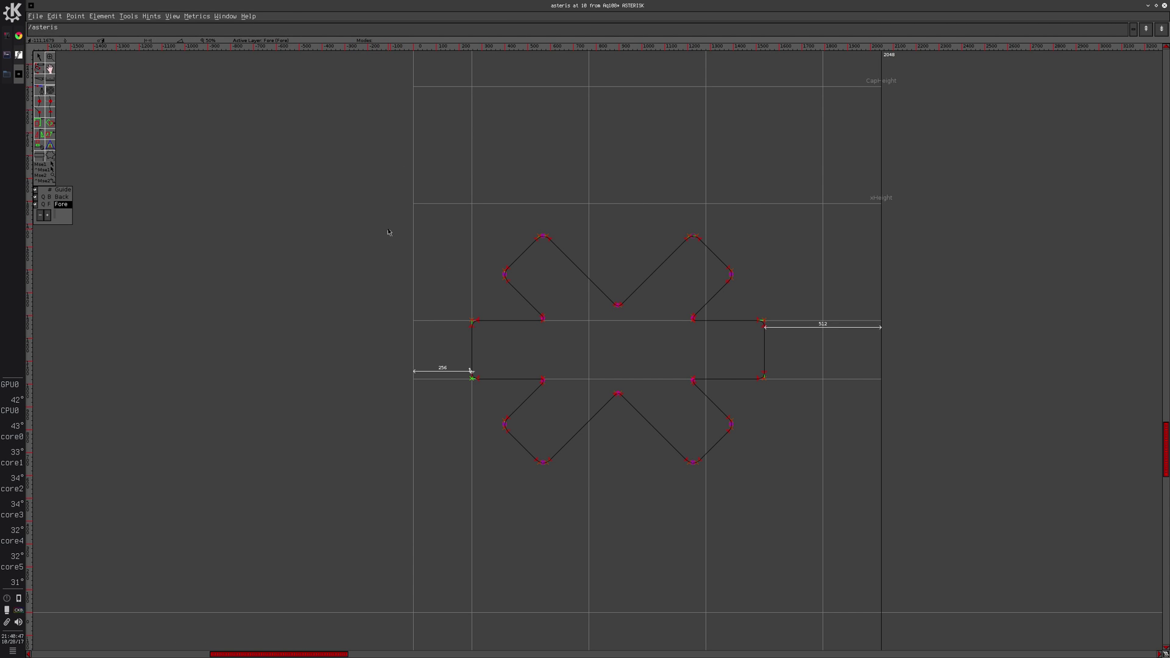
{"action": "key", "text": "ctrl+i"}
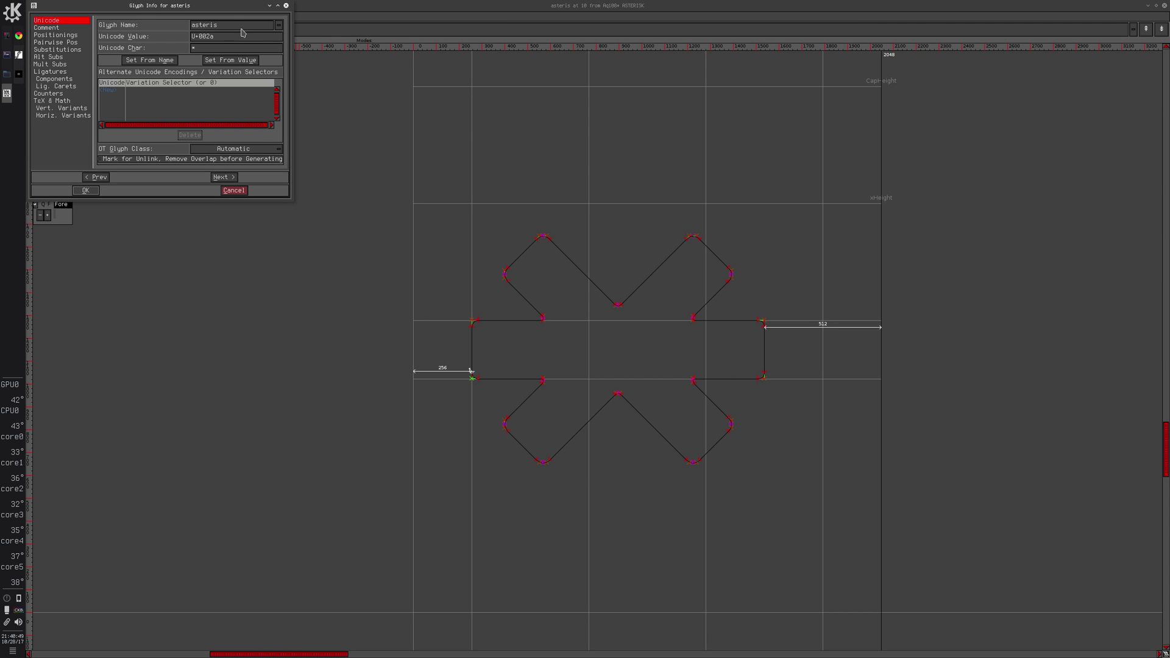
{"action": "left_click", "coordinate": [245, 27]}
{"action": "type", "text": "c"}
{"action": "key", "text": "Return"}
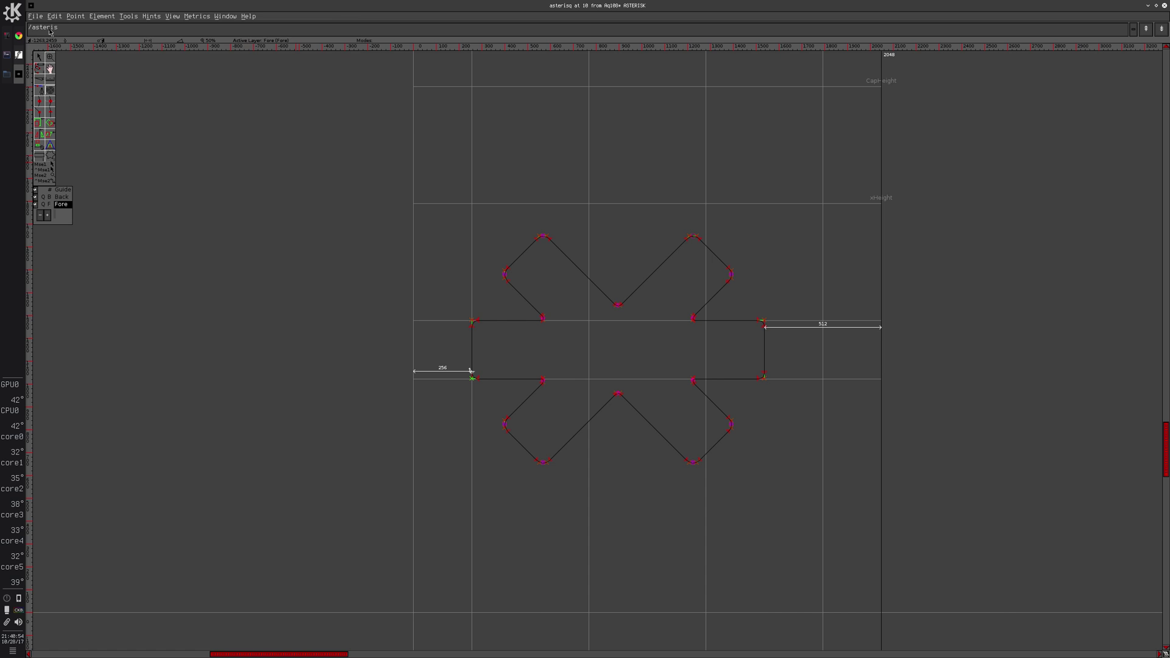
{"action": "type", "text": "a"}
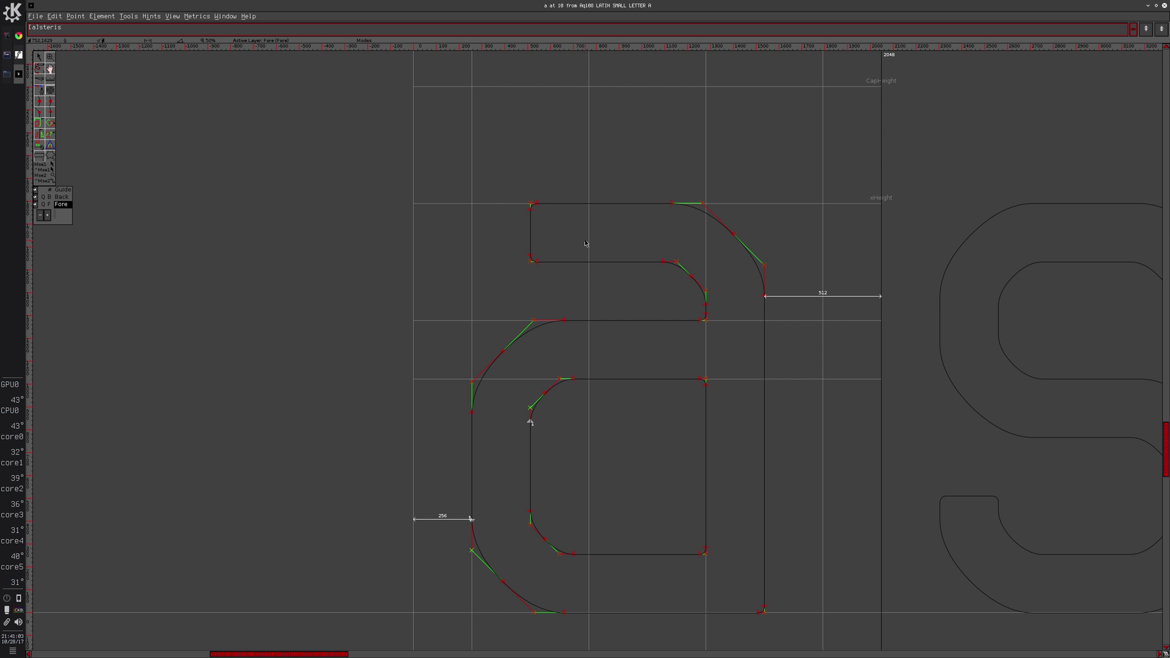
{"action": "scroll", "coordinate": [302, 268], "scroll_direction": "right", "scroll_amount": 5}
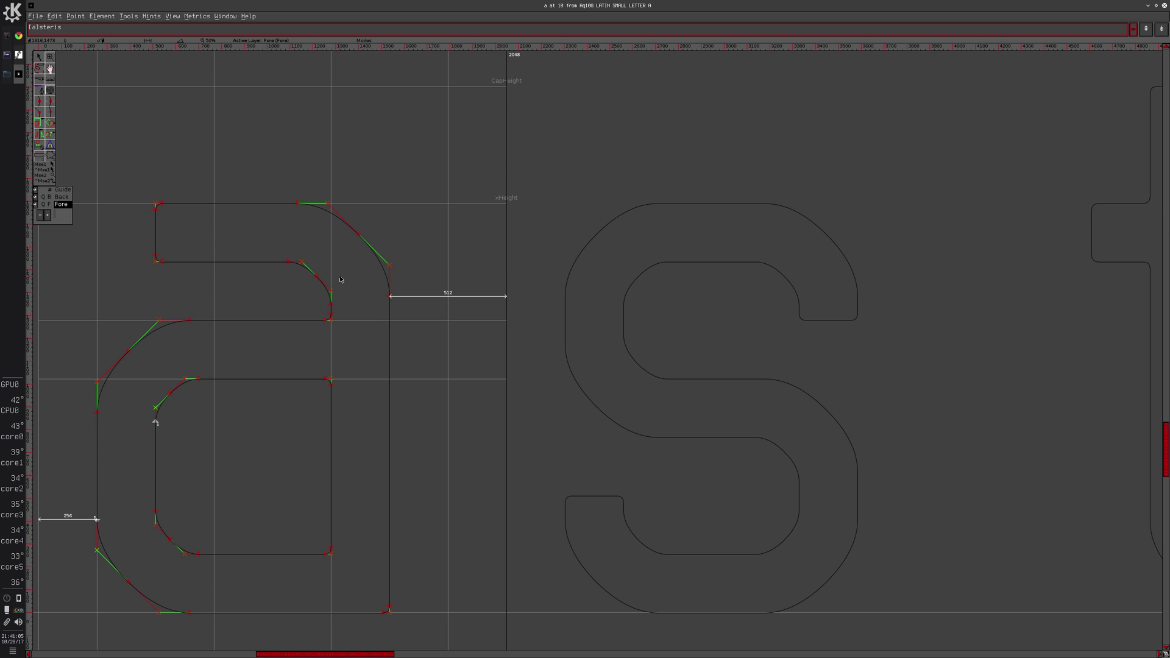
{"action": "scroll", "coordinate": [229, 154], "scroll_direction": "down", "scroll_amount": 1}
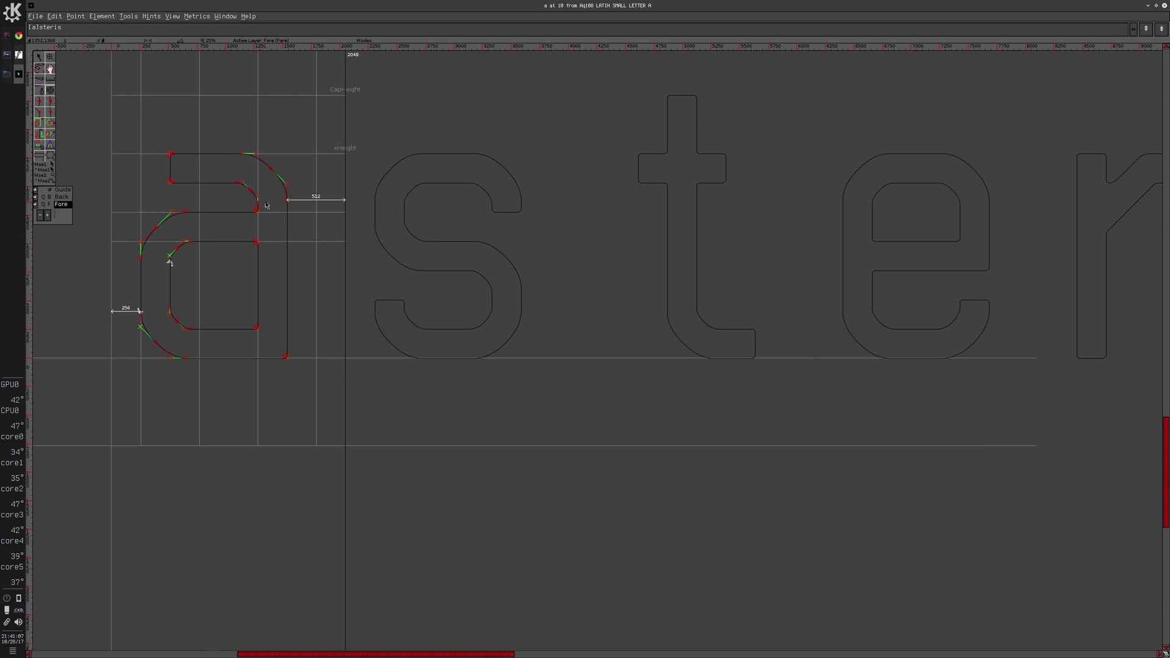
{"action": "scroll", "coordinate": [266, 205], "scroll_direction": "right", "scroll_amount": 2}
{"action": "scroll", "coordinate": [290, 221], "scroll_direction": "right", "scroll_amount": 3}
{"action": "scroll", "coordinate": [290, 222], "scroll_direction": "right", "scroll_amount": 2}
{"action": "scroll", "coordinate": [415, 230], "scroll_direction": "down", "scroll_amount": 1}
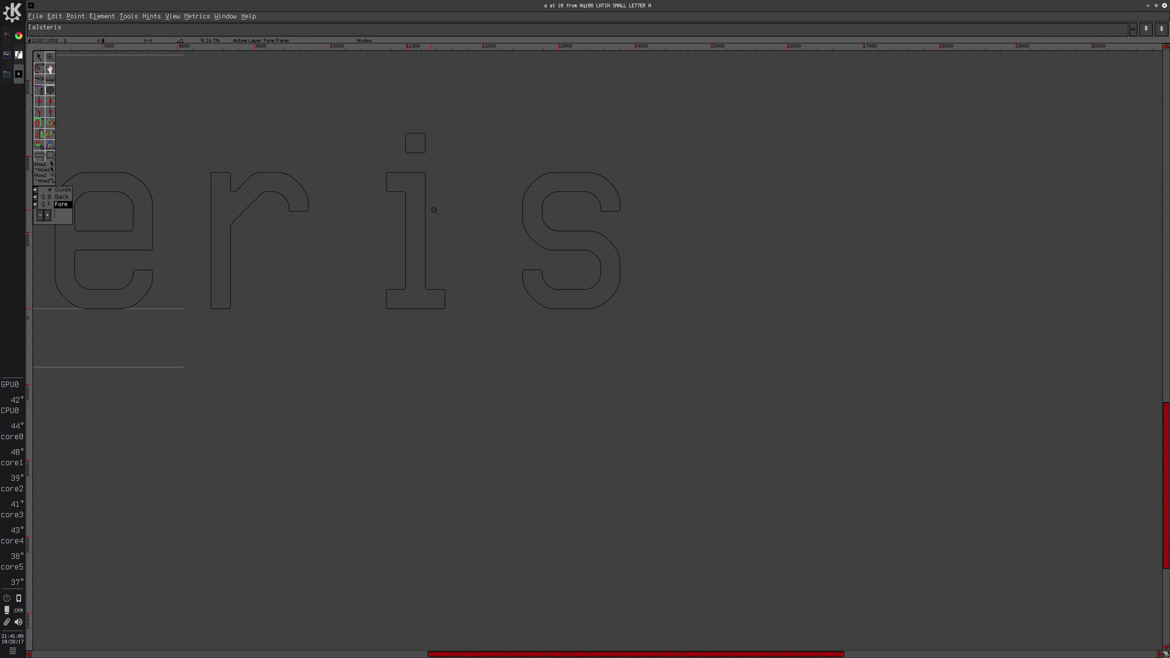
{"action": "scroll", "coordinate": [438, 220], "scroll_direction": "down", "scroll_amount": 1}
{"action": "scroll", "coordinate": [465, 212], "scroll_direction": "left", "scroll_amount": 3}
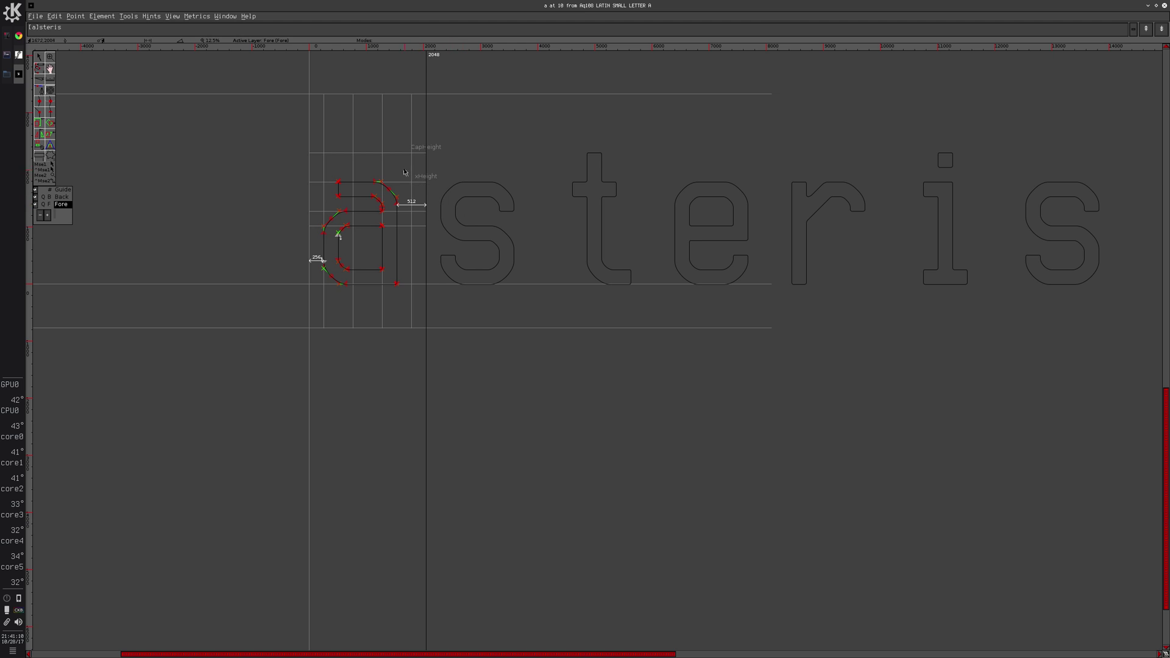
- Reopen the asterisk glyph and toggle between plus and asterisk with undo and redo
{"action": "left_click", "coordinate": [1164, 5]}
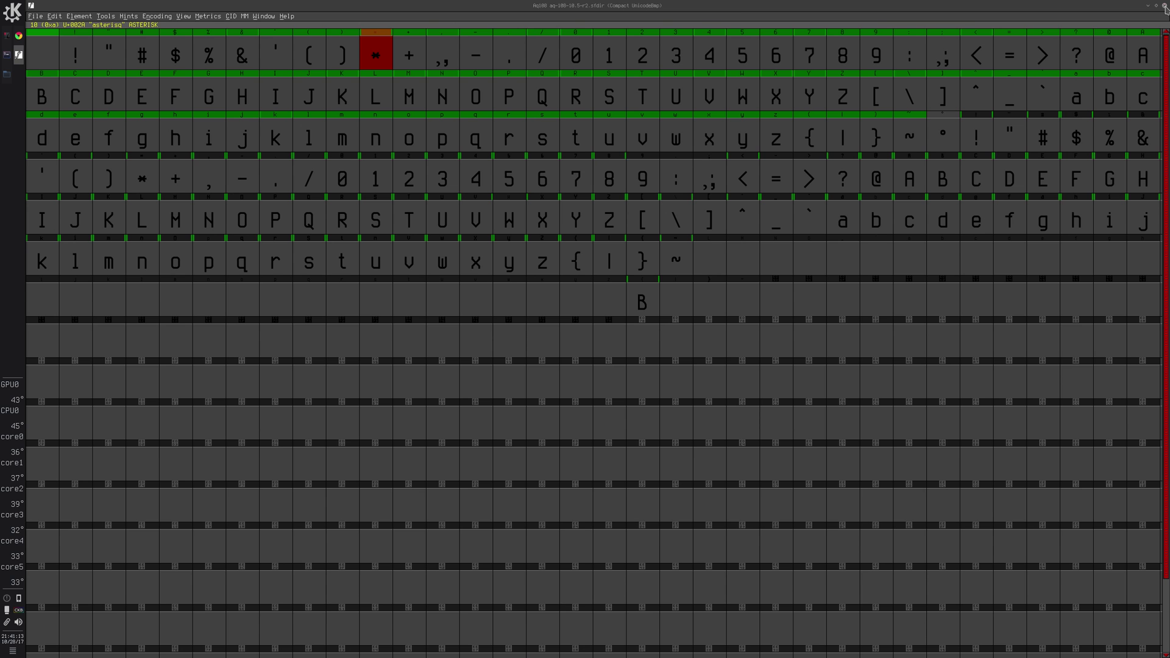
{"action": "double_click", "coordinate": [383, 47]}
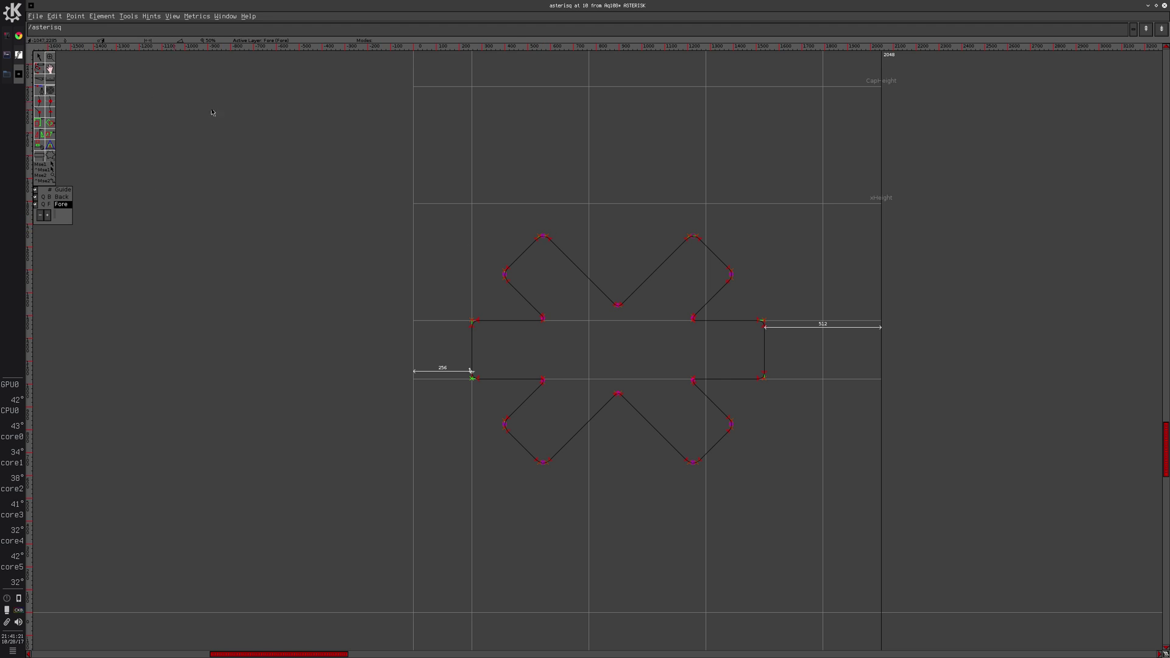
{"action": "key", "text": "Tab"}
{"action": "scroll", "coordinate": [309, 179], "scroll_direction": "up", "scroll_amount": 2}
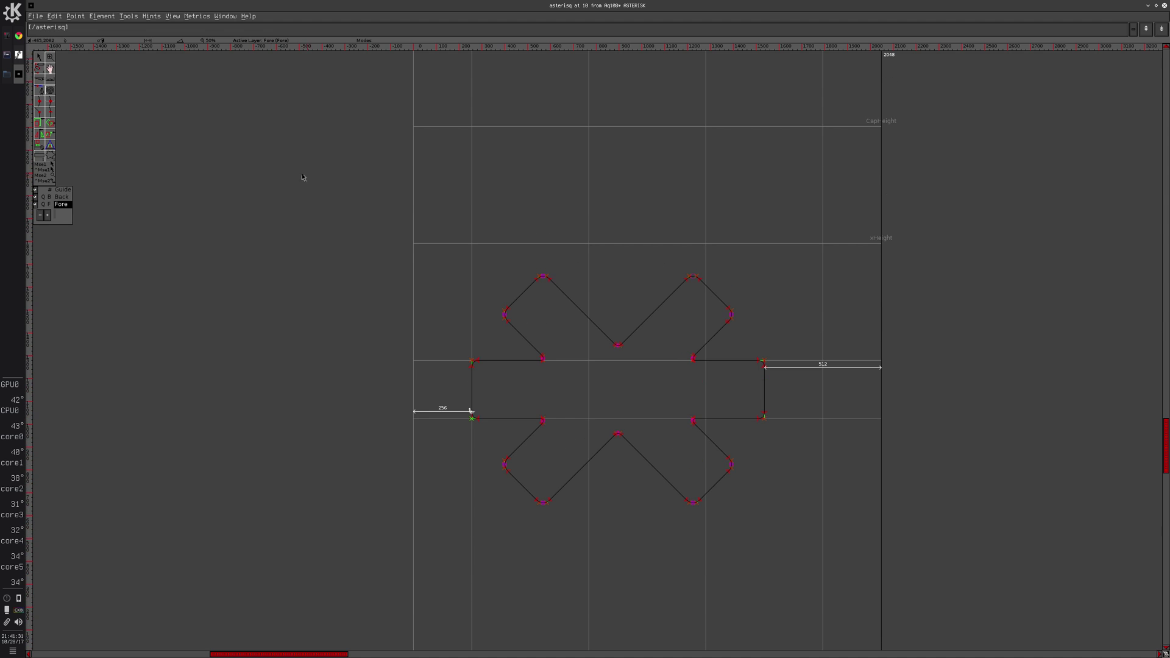
{"action": "key", "text": "ctrl+z"}
{"action": "key", "text": "ctrl+y"}
{"action": "key", "text": "ctrl+z"}
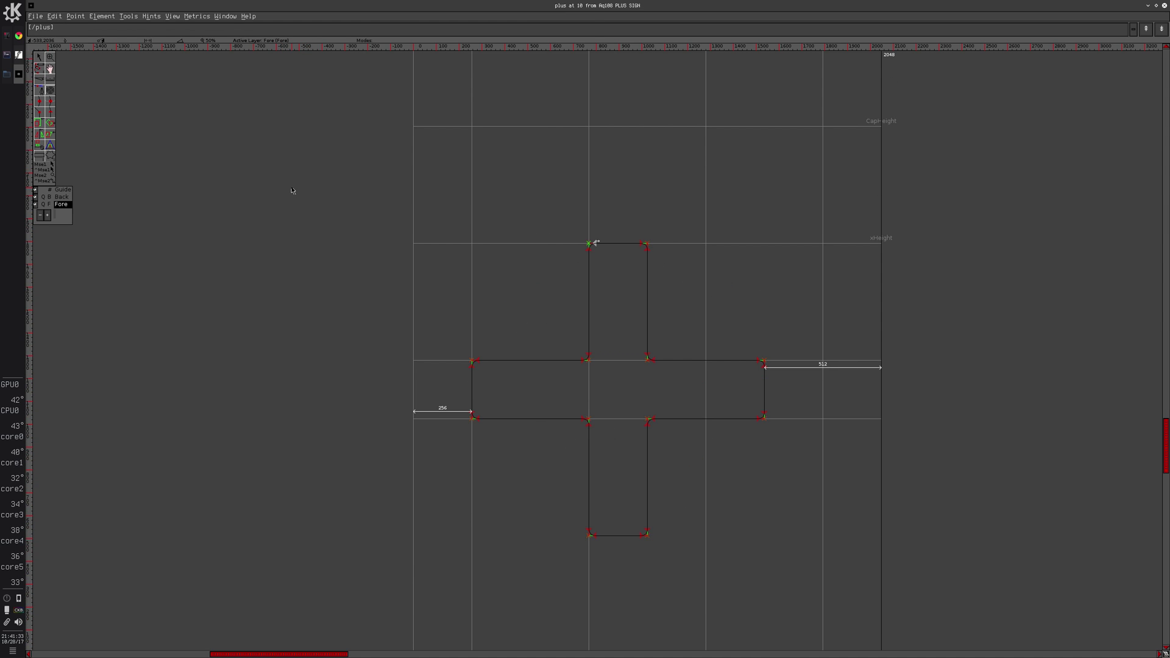
{"action": "key", "text": "ctrl+y"}
- Open the asterisq glyph's info from the word list and cancel without changes
{"action": "left_click", "coordinate": [73, 30]}
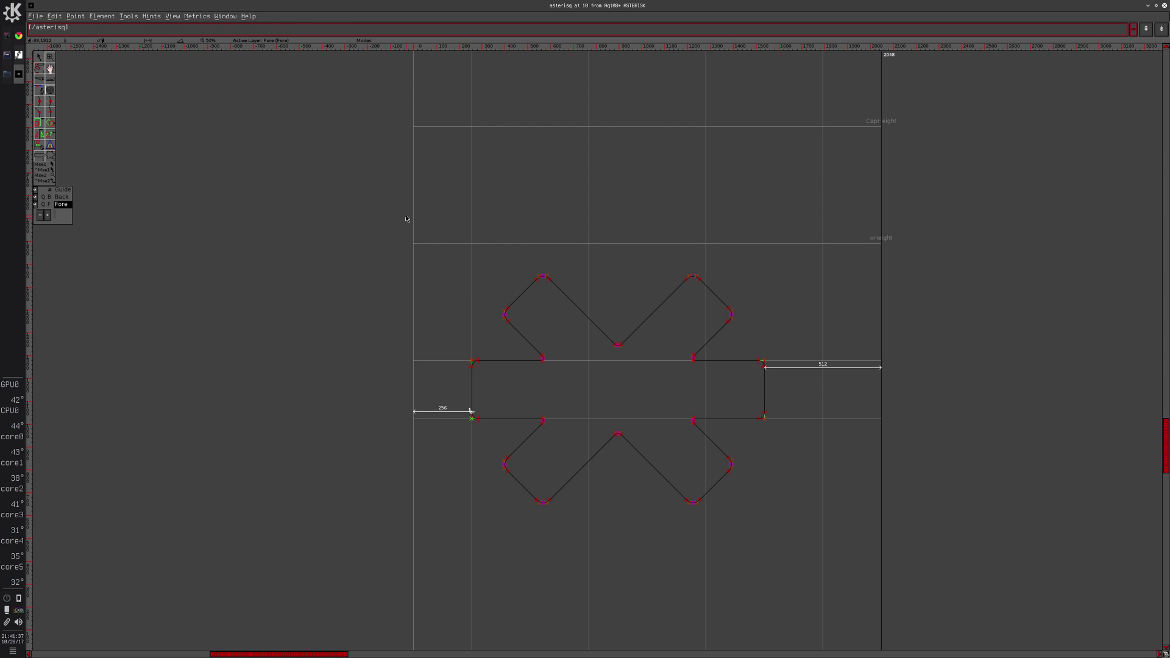
{"action": "key", "text": "ctrl+i"}
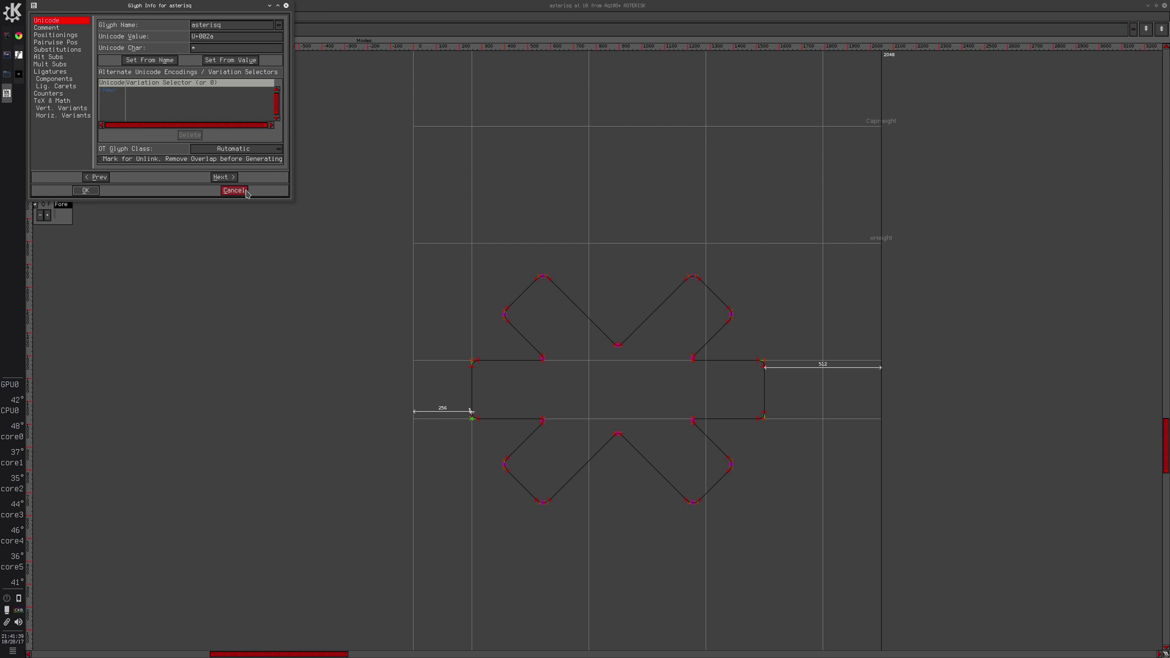
{"action": "left_click", "coordinate": [234, 191]}
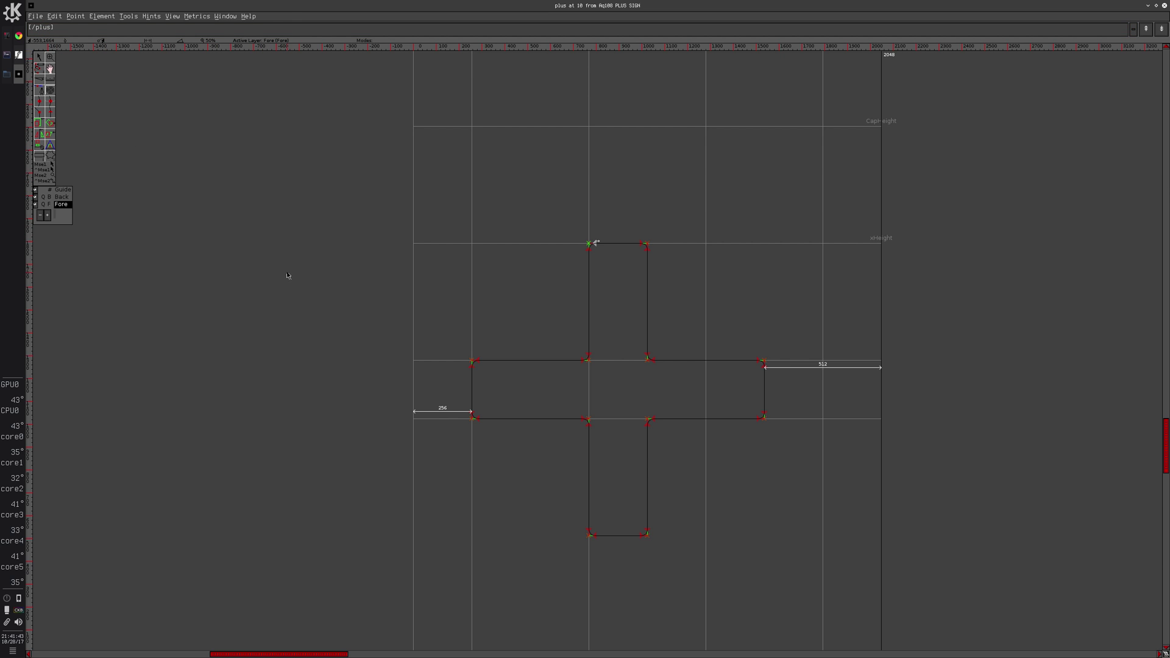
- Rename the plus glyph to plu in Glyph Info
{"action": "key", "text": "ctrl+i"}
{"action": "left_click_drag", "start_coordinate": [217, 3], "coordinate": [352, 183]}
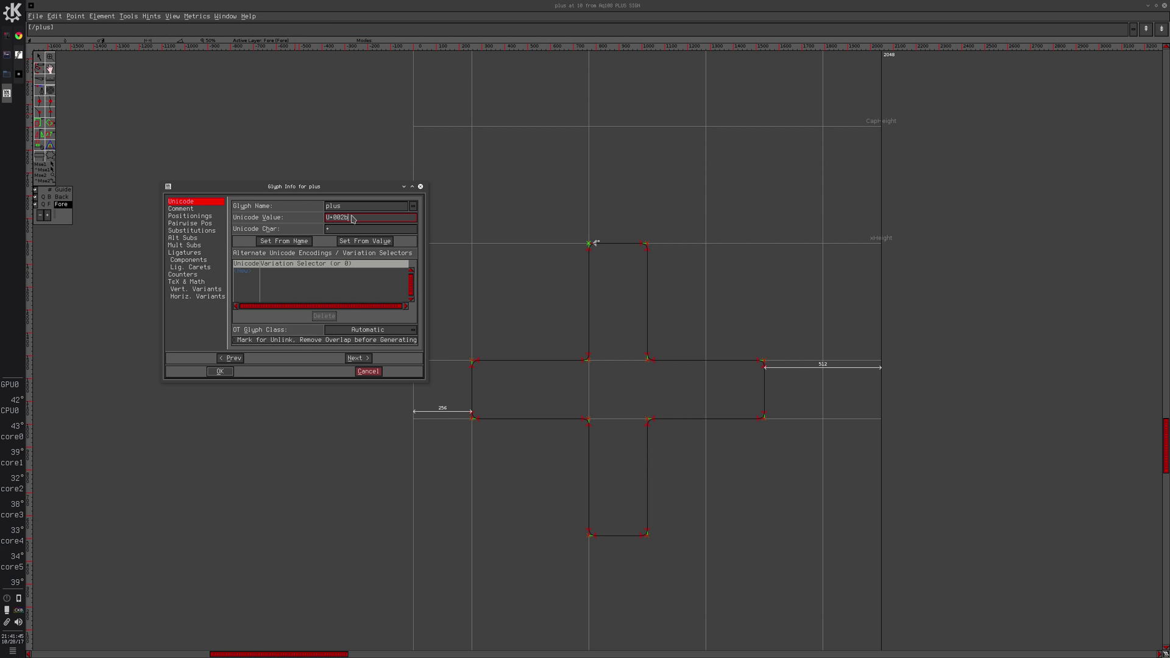
{"action": "key", "text": "BackSpace"}
{"action": "key", "text": "Return"}
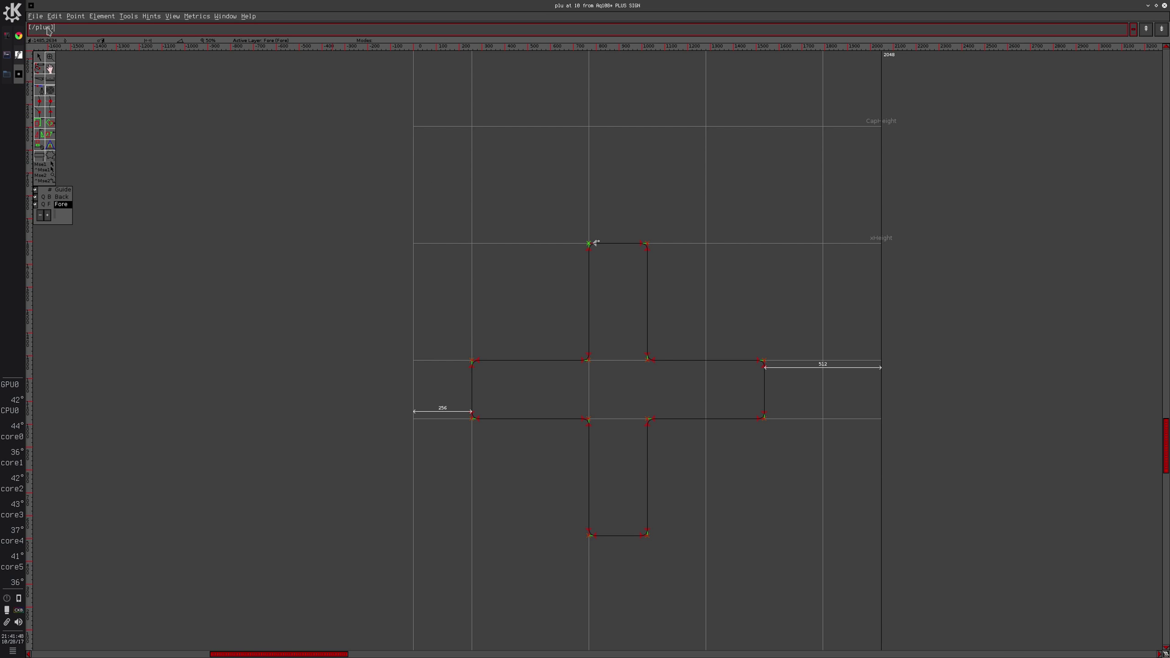
{"action": "type", "text": "s"}
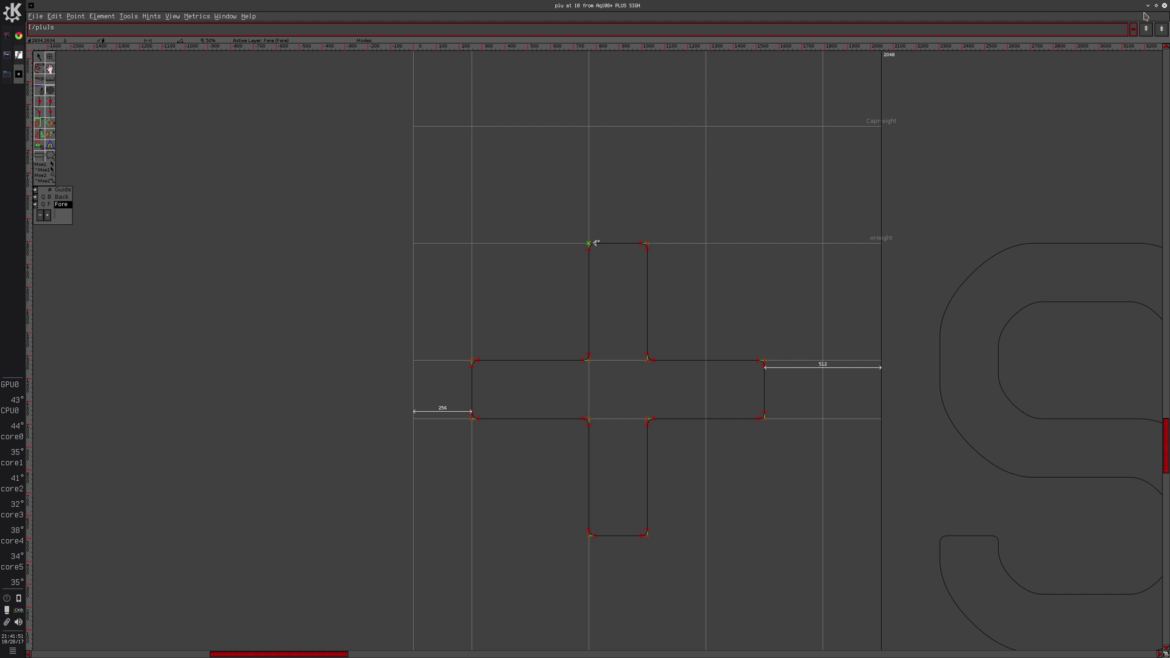
- Reopen the plu glyph from the font view and rename it back to plus
{"action": "left_click", "coordinate": [1163, 6]}
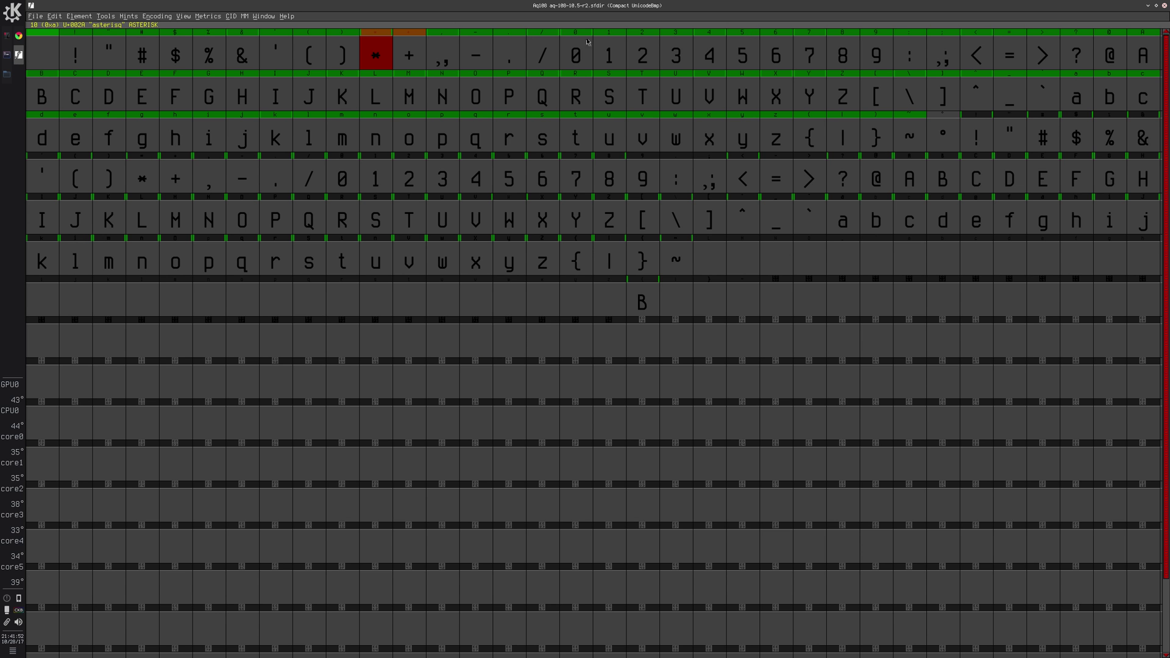
{"action": "double_click", "coordinate": [407, 61]}
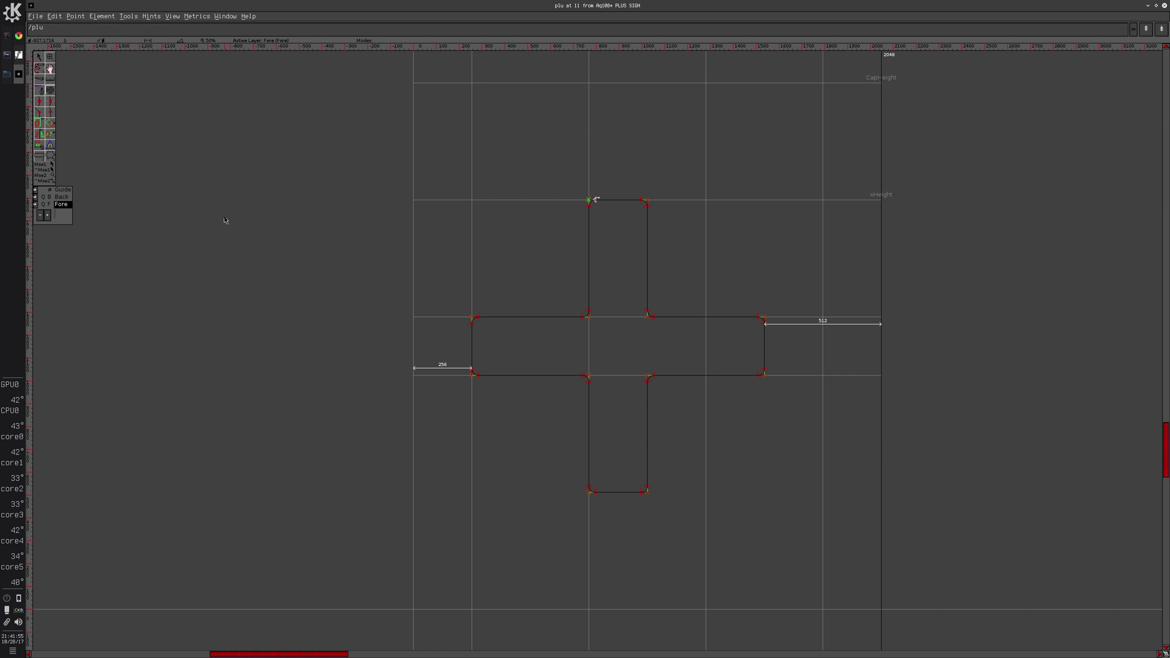
{"action": "key", "text": "ctrl+i"}
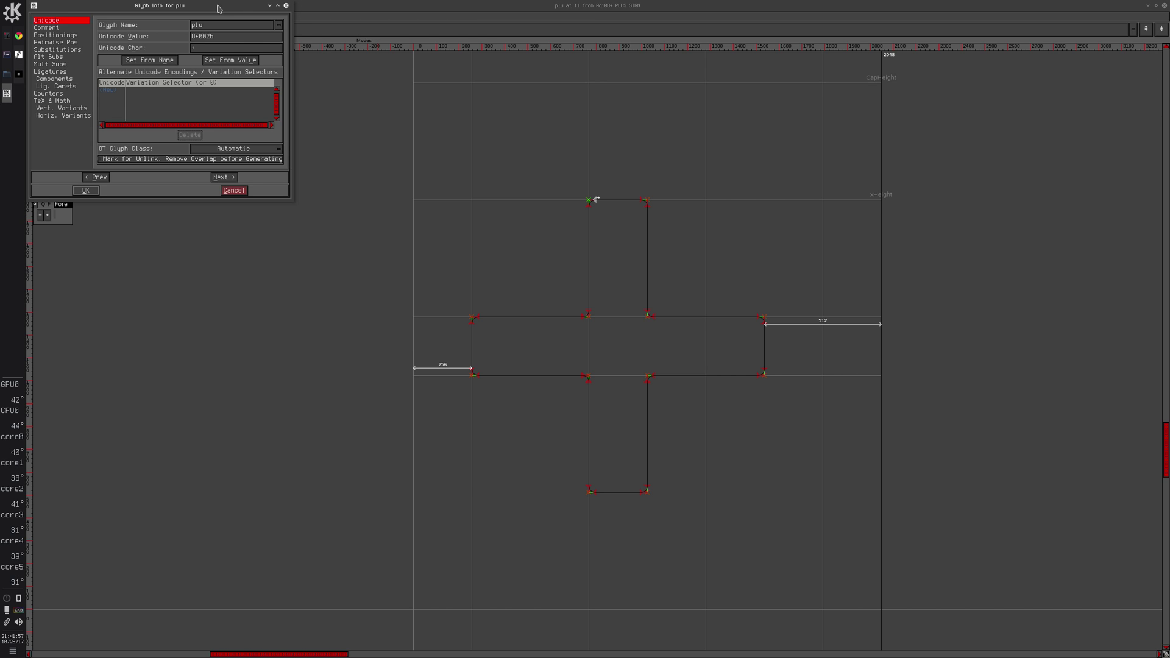
{"action": "left_click_drag", "start_coordinate": [244, 4], "coordinate": [345, 171]}
{"action": "type", "text": "s"}
{"action": "key", "text": "Return"}
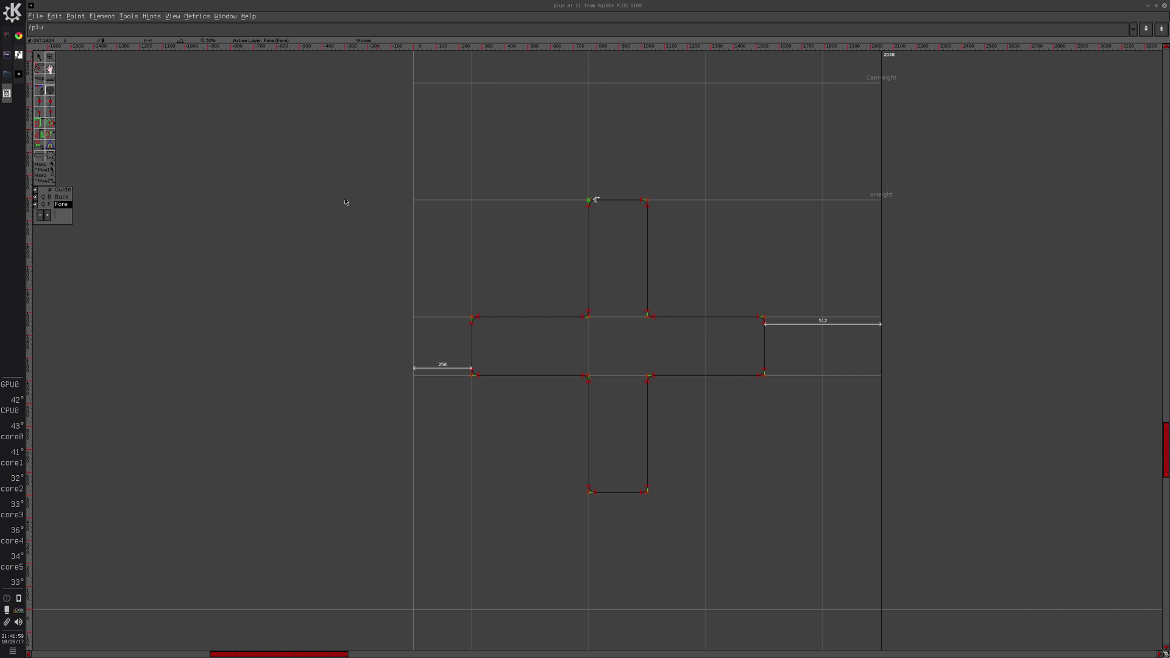
- Apply the word list, deselect the p glyph's point, and check p's info without changes
{"action": "left_click", "coordinate": [48, 28]}
{"action": "key", "text": "Return"}
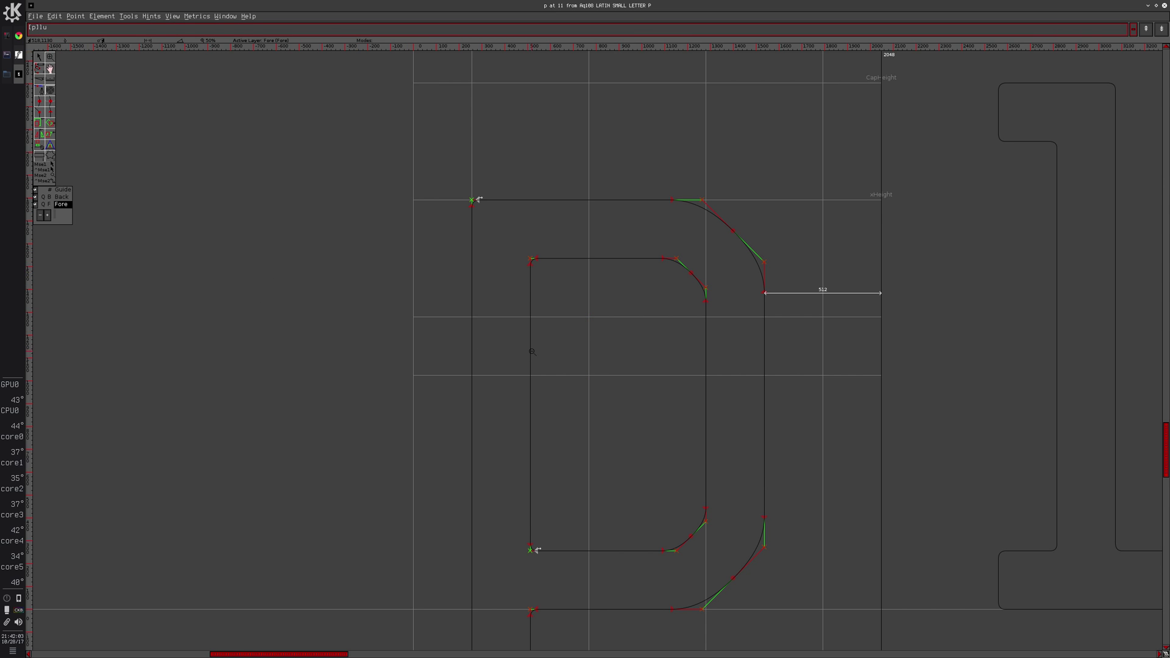
{"action": "scroll", "coordinate": [533, 354], "scroll_direction": "down", "scroll_amount": 1}
{"action": "scroll", "coordinate": [533, 354], "scroll_direction": "up", "scroll_amount": 3}
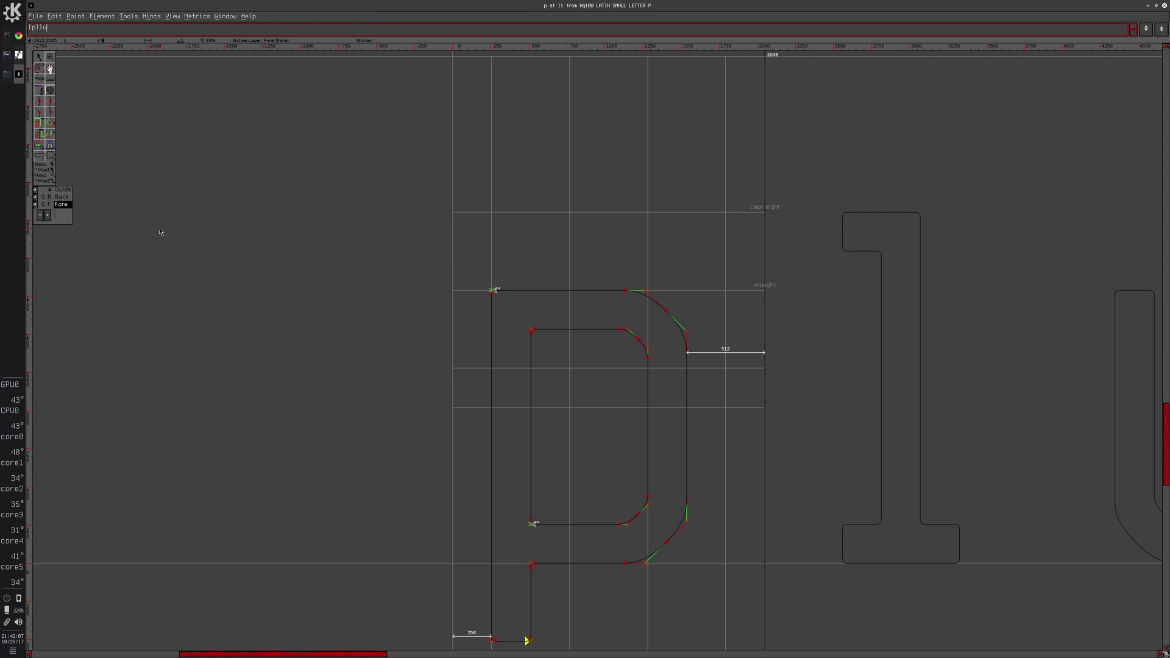
{"action": "left_click", "coordinate": [177, 317]}
{"action": "key", "text": "ctrl+i"}
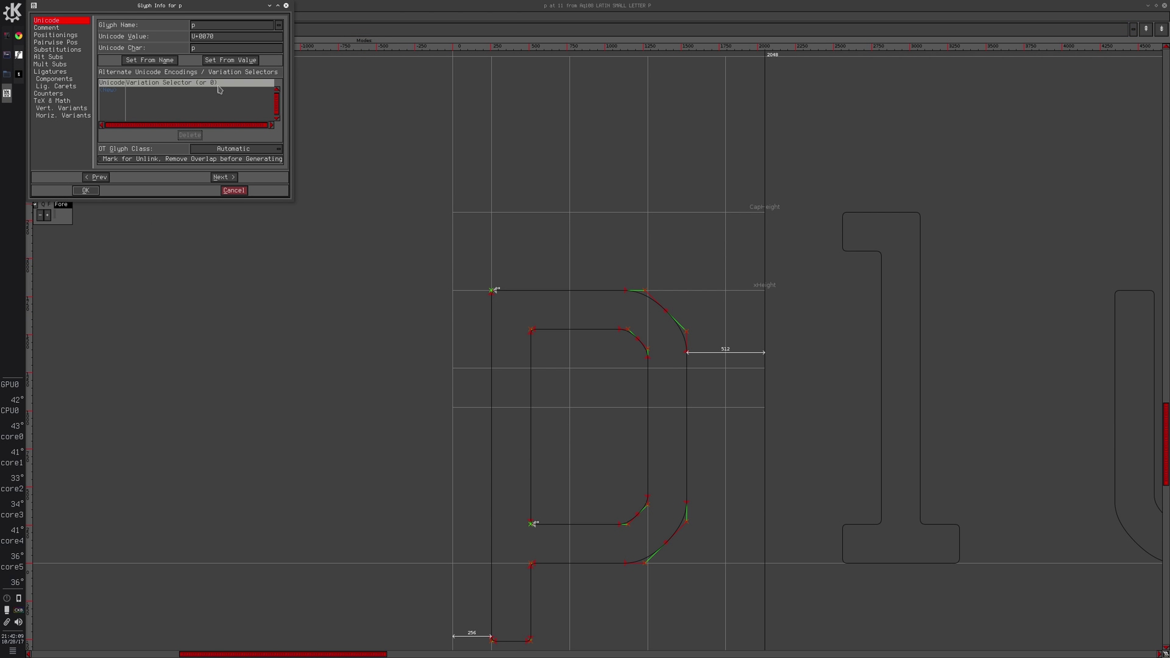
{"action": "left_click", "coordinate": [236, 191]}
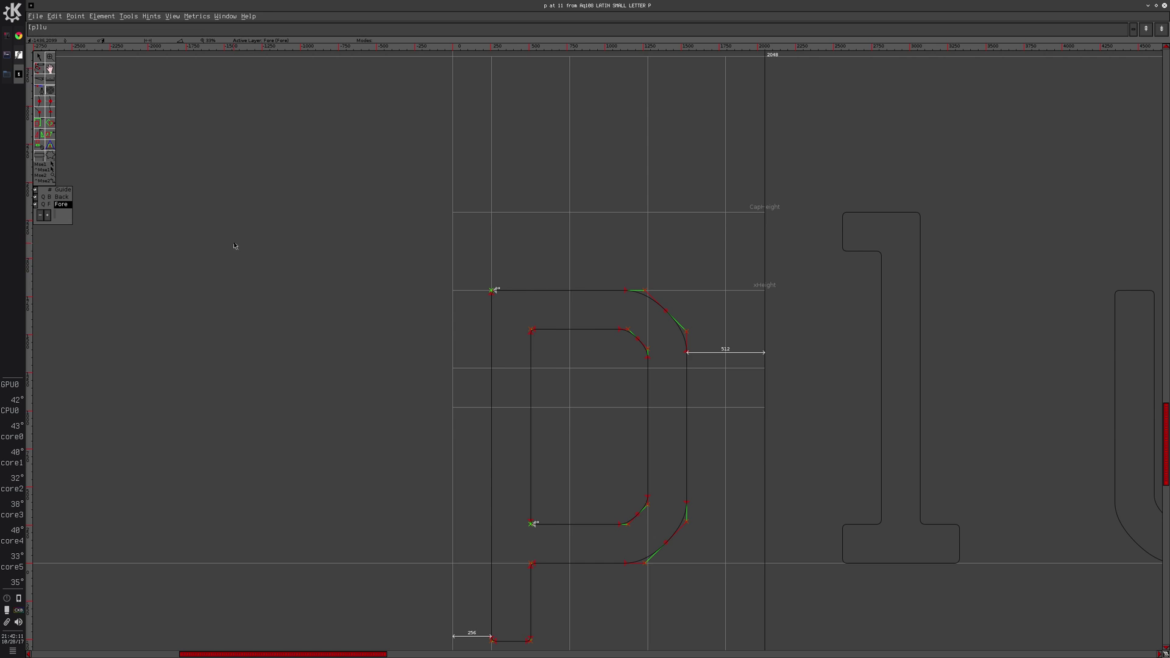
- Step through neighbouring glyphs and delete the trailing u from the word list
{"action": "key", "text": "ctrl+bracketright"}
{"action": "key", "text": "ctrl+bracketright"}
{"action": "key", "text": "ctrl+bracketright"}
{"action": "key", "text": "ctrl+bracketright"}
{"action": "key", "text": "ctrl+bracketright"}
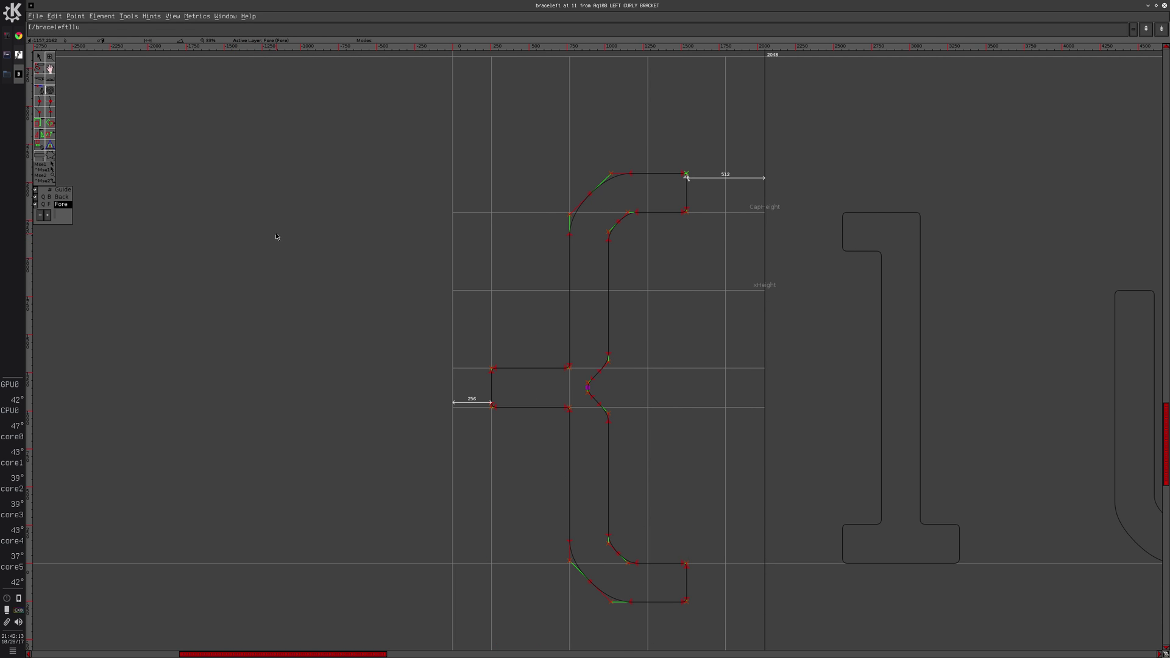
{"action": "key", "text": "ctrl+bracketright"}
{"action": "key", "text": "ctrl+bracketright"}
{"action": "key", "text": "ctrl+bracketleft"}
{"action": "left_click", "coordinate": [83, 27]}
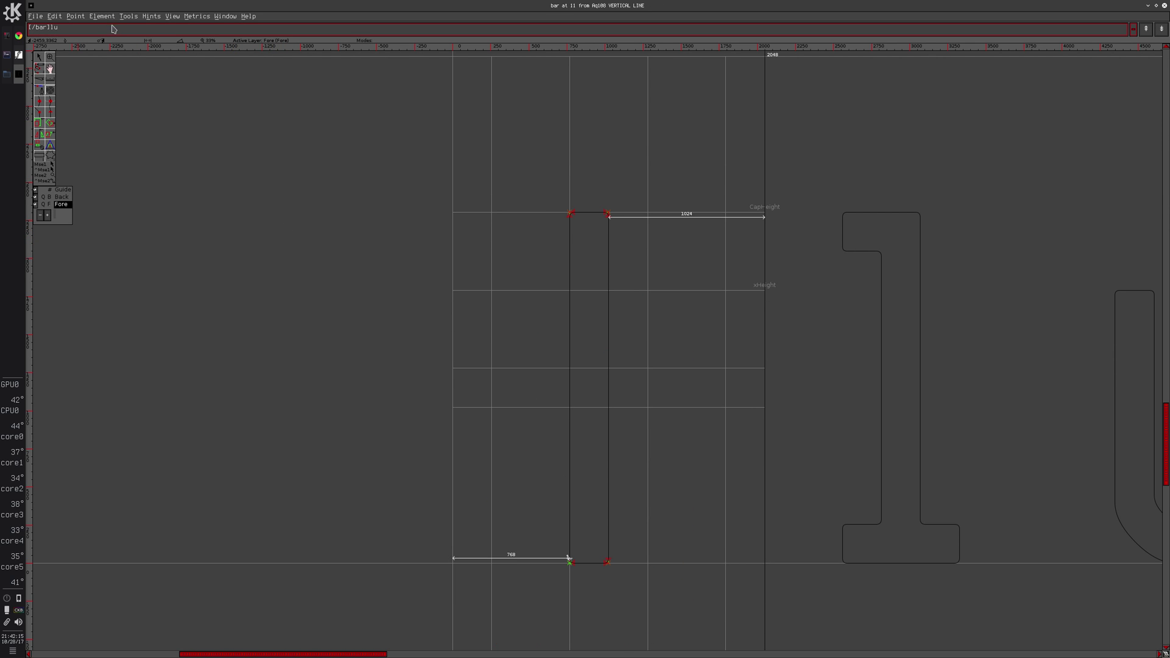
{"action": "key", "text": "BackSpace"}
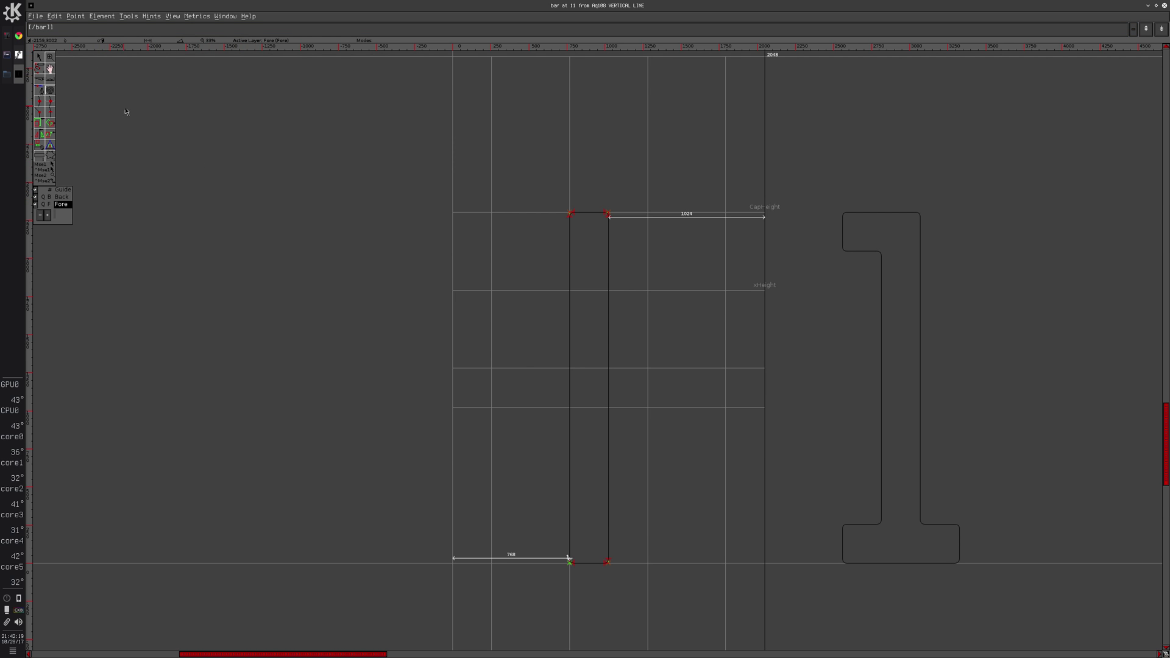
- Cycle back and forth between the braceleft and bar glyphs, ending on z
{"action": "left_click", "coordinate": [46, 29]}
{"action": "key", "text": "ctrl+bracketleft"}
{"action": "key", "text": "ctrl+bracketright"}
{"action": "key", "text": "ctrl+bracketleft"}
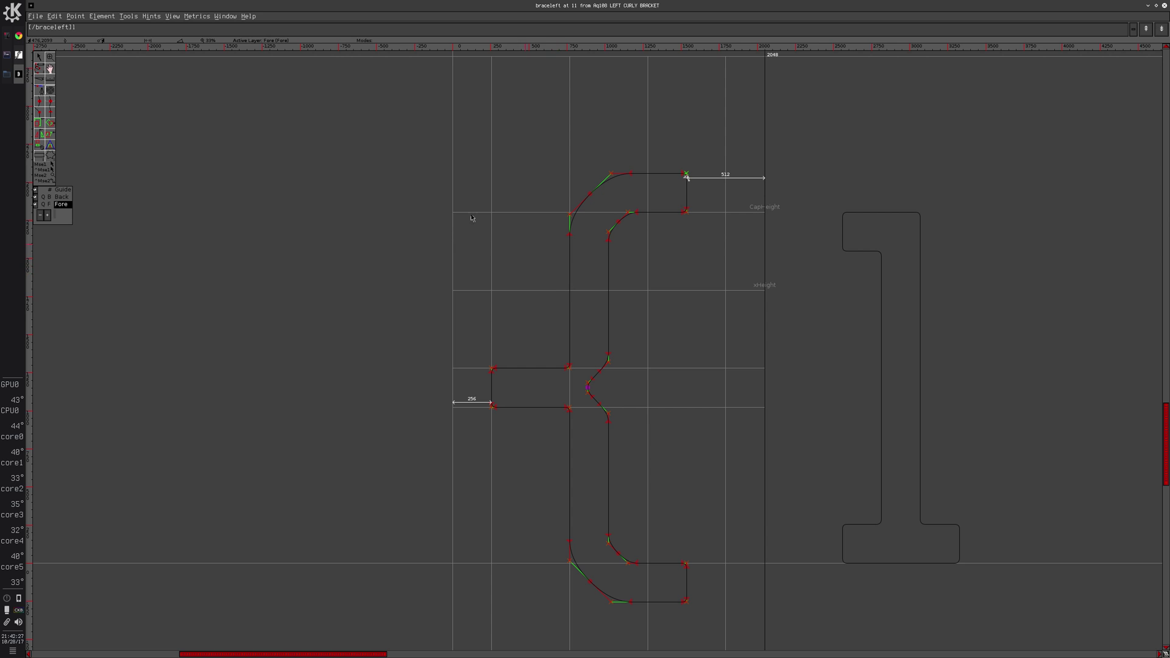
{"action": "key", "text": "ctrl+bracketright"}
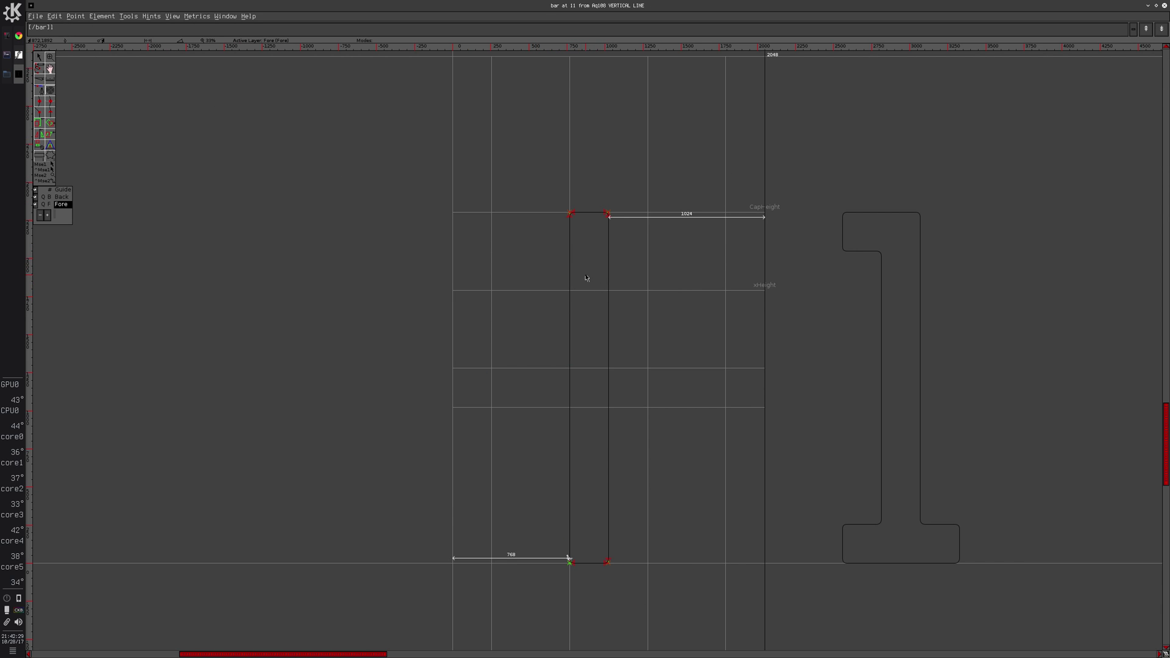
{"action": "key", "text": "ctrl+bracketleft"}
{"action": "key", "text": "ctrl+bracketleft"}
{"action": "key", "text": "ctrl+bracketright"}
{"action": "key", "text": "ctrl+bracketright"}
{"action": "key", "text": "ctrl+bracketleft"}
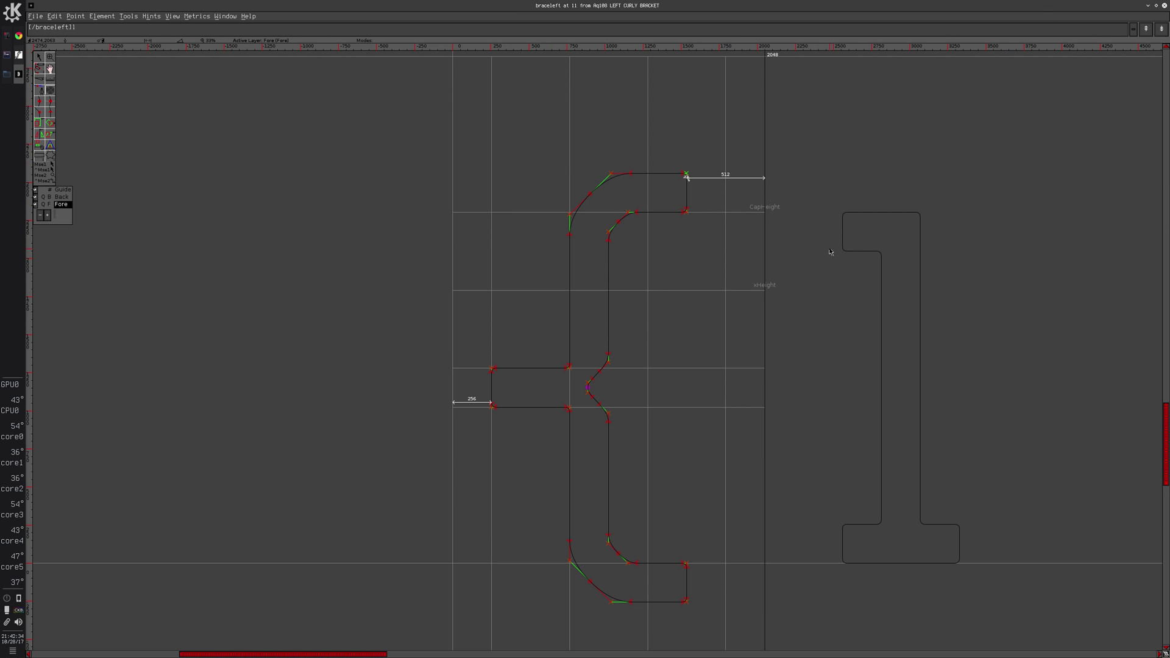
{"action": "key", "text": "ctrl+bracketright"}
{"action": "key", "text": "ctrl+bracketright"}
{"action": "key", "text": "ctrl+bracketleft"}
{"action": "key", "text": "ctrl+bracketleft"}
{"action": "key", "text": "ctrl+bracketleft"}
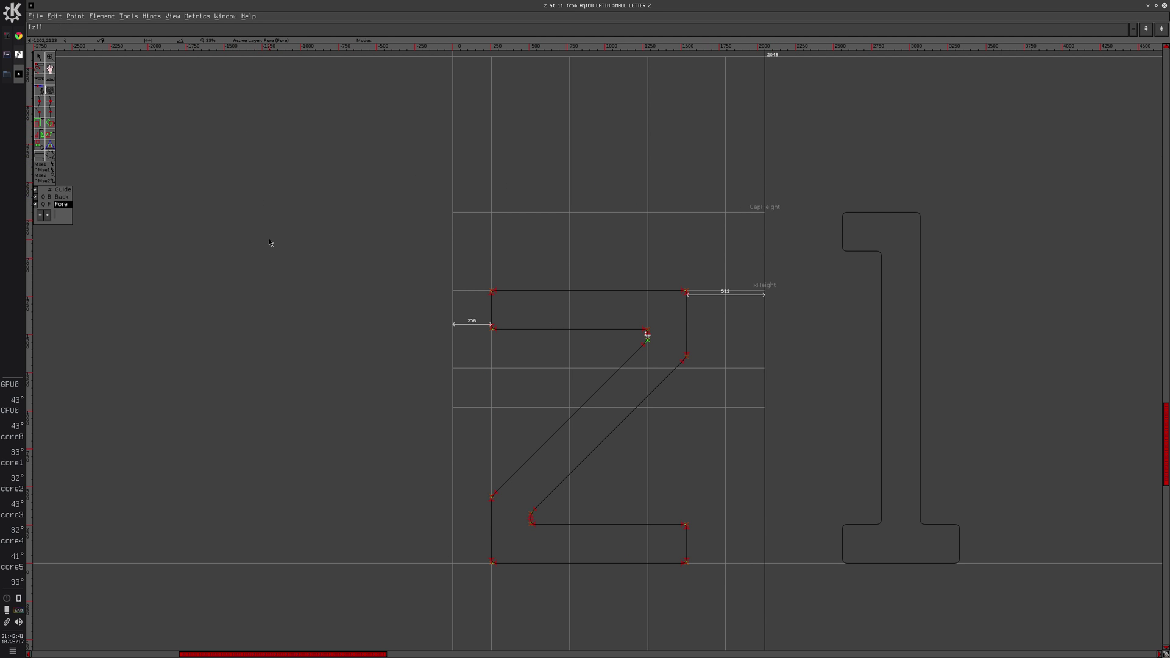
- Confirm the z glyph's new name zsdfsdf in Glyph Info and close the outline window
{"action": "key", "text": "ctrl+i"}
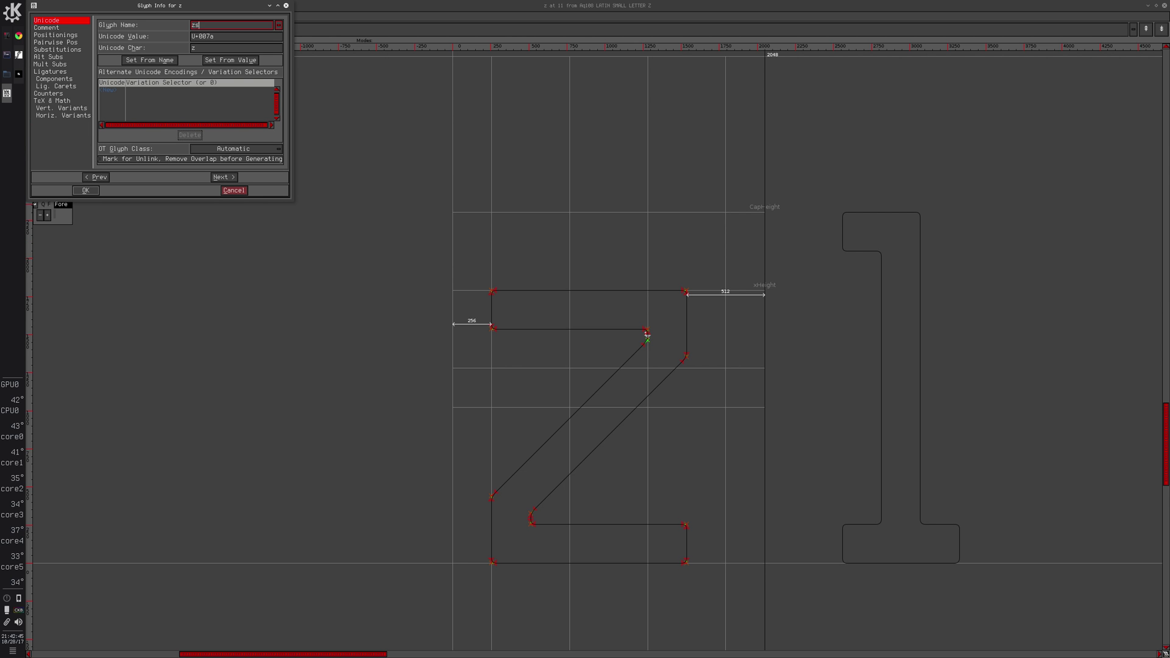
{"action": "type", "text": "sdfsdf"}
{"action": "left_click", "coordinate": [95, 192]}
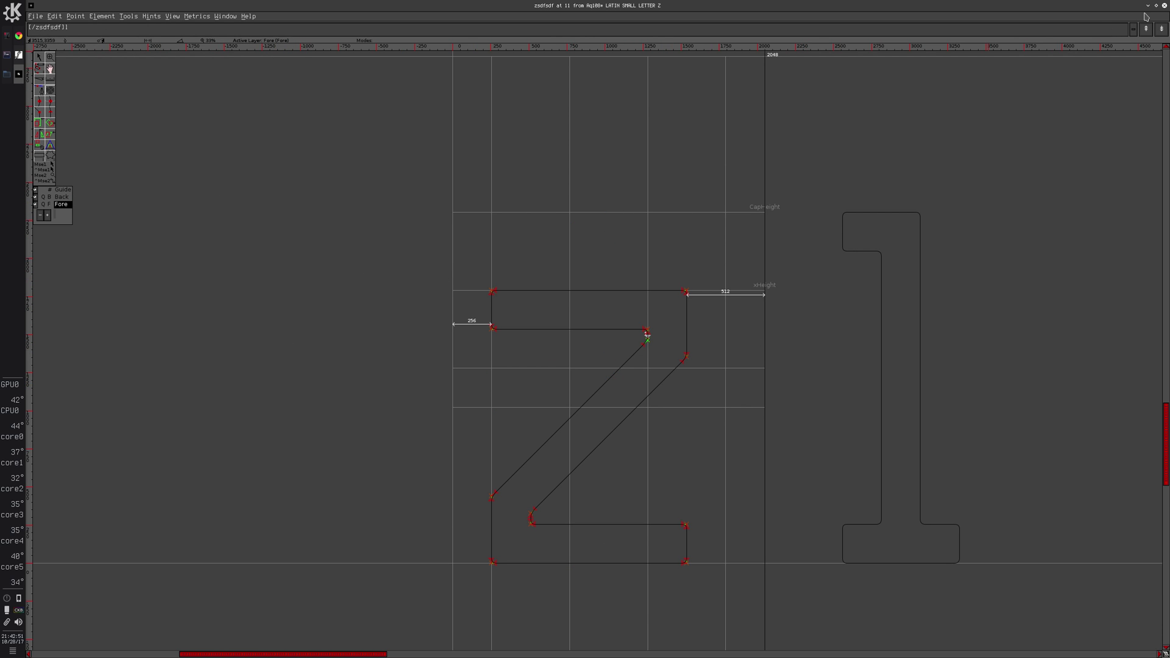
{"action": "left_click", "coordinate": [1164, 5]}
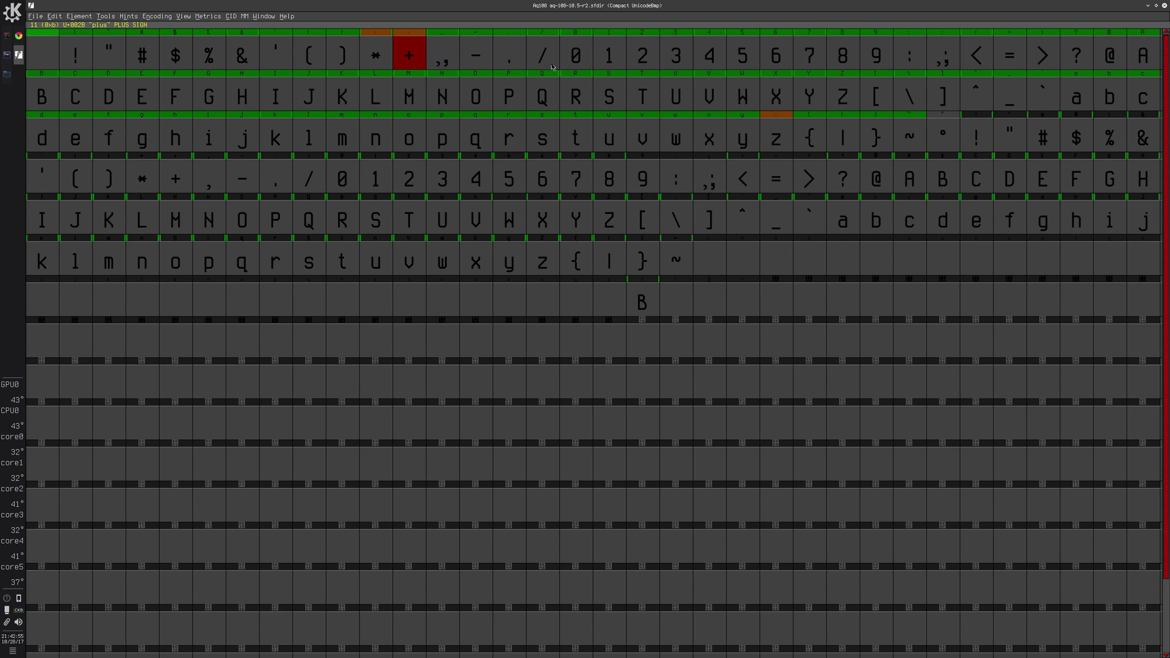
- Open the zero glyph and step through the one and slash glyphs in the word list
{"action": "double_click", "coordinate": [575, 56]}
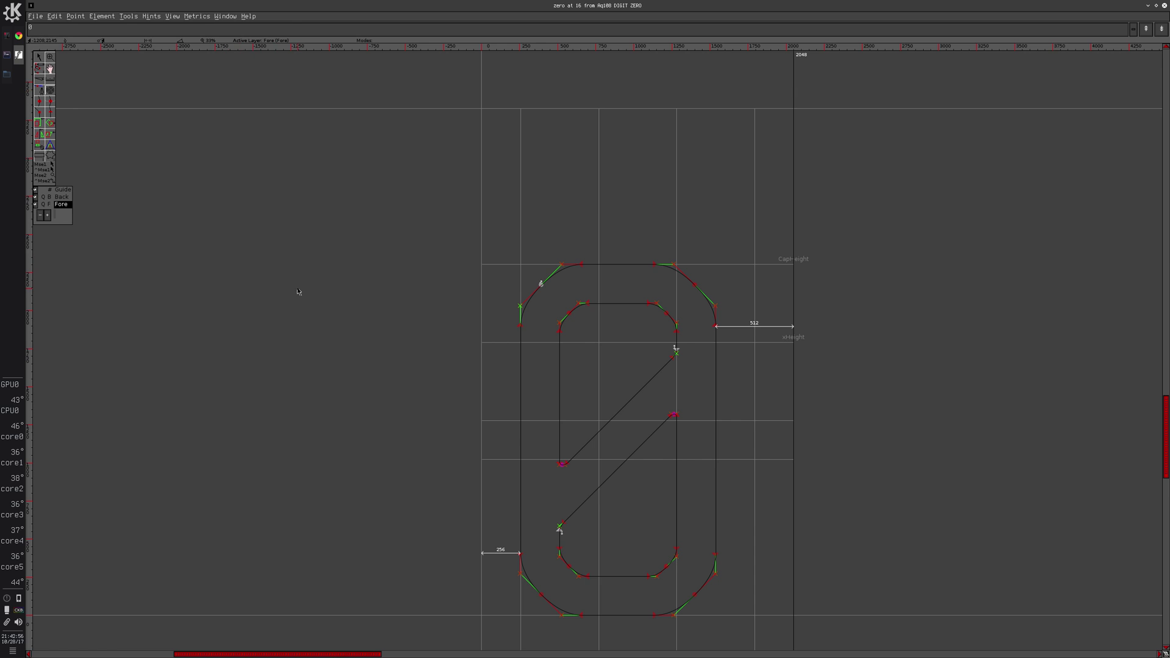
{"action": "key", "text": "ctrl+i"}
{"action": "key", "text": "Escape"}
{"action": "key", "text": "ctrl+bracketright"}
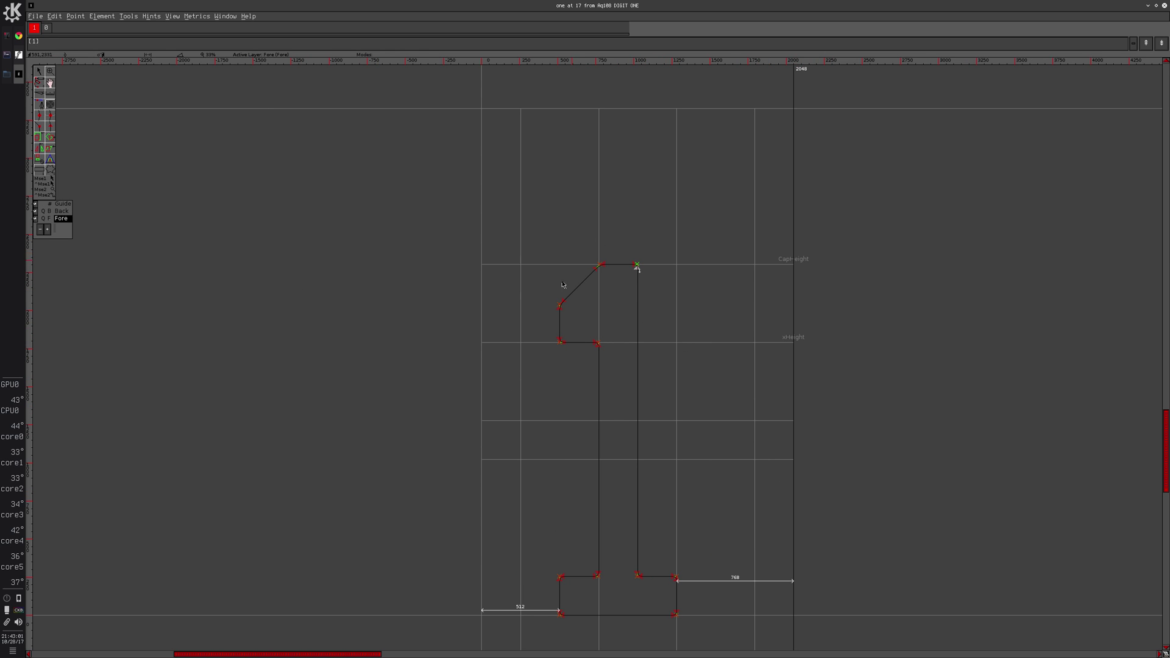
{"action": "key", "text": "ctrl+bracketleft"}
{"action": "key", "text": "ctrl+bracketleft"}
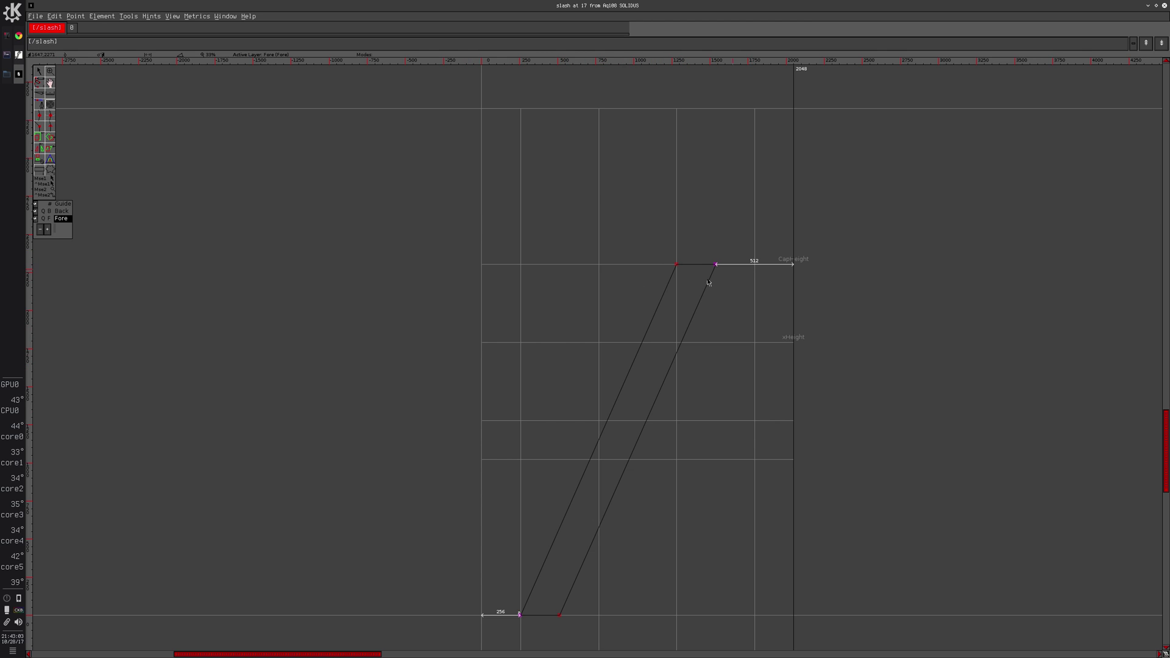
{"action": "key", "text": "ctrl+bracketright"}
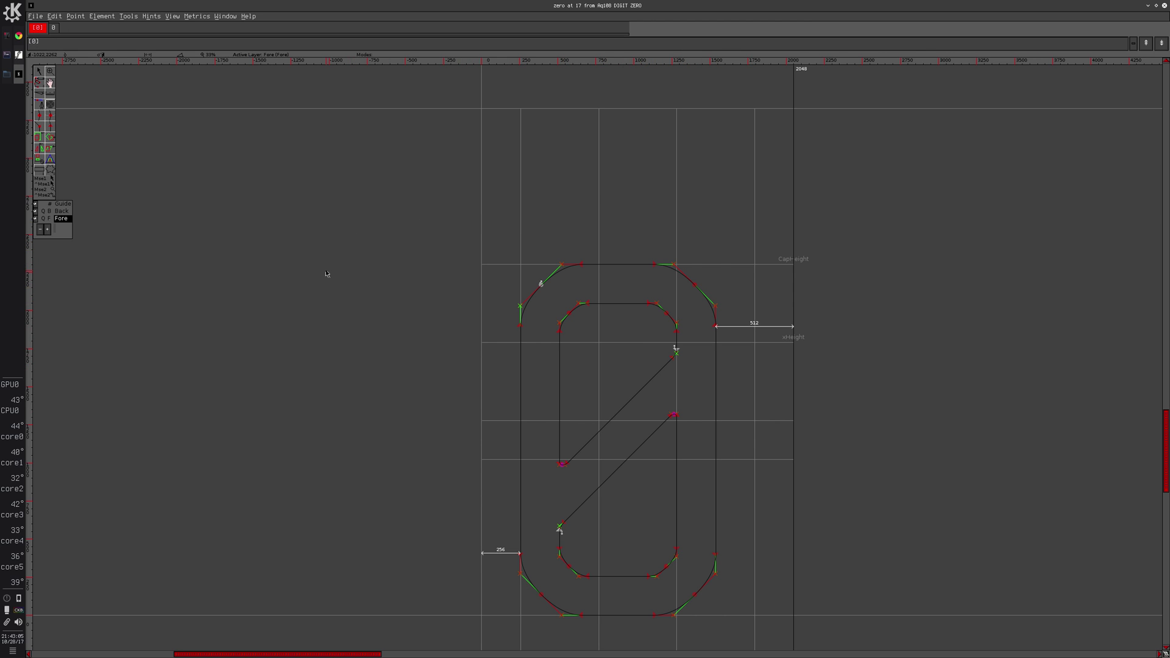
- Rename zero to zerof in Glyph Info and step through the word list back to it
{"action": "key", "text": "ctrl+i"}
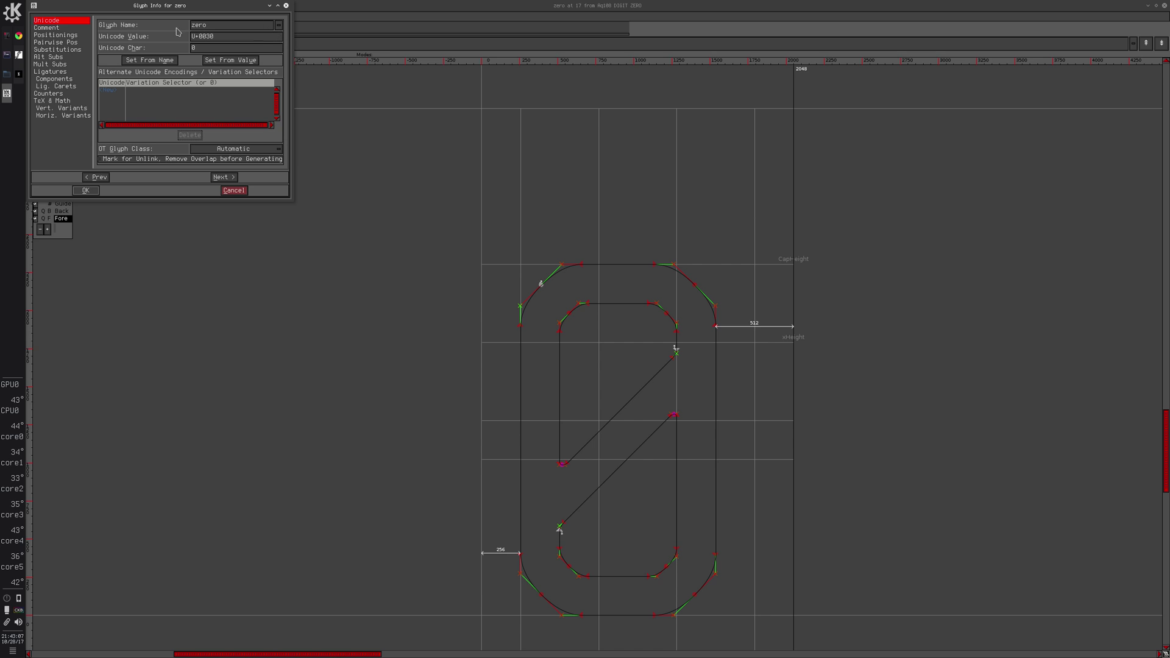
{"action": "left_click", "coordinate": [212, 26]}
{"action": "type", "text": "f"}
{"action": "left_click", "coordinate": [86, 191]}
{"action": "key", "text": "ctrl+]"}
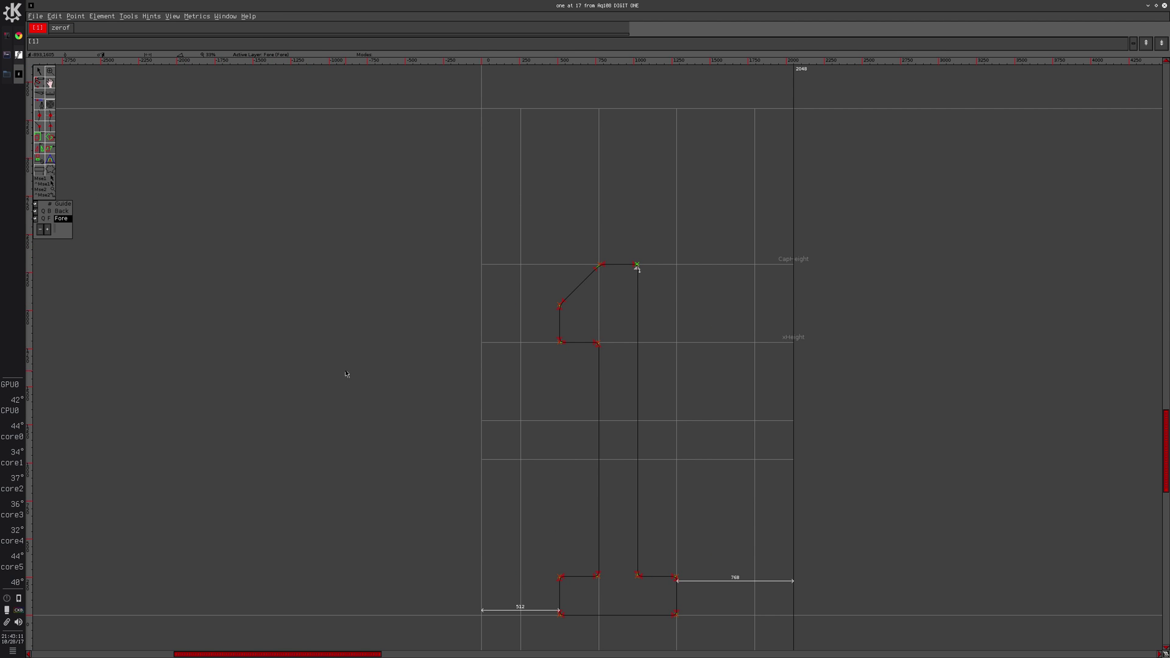
{"action": "key", "text": "ctrl+]"}
{"action": "key", "text": "ctrl+]"}
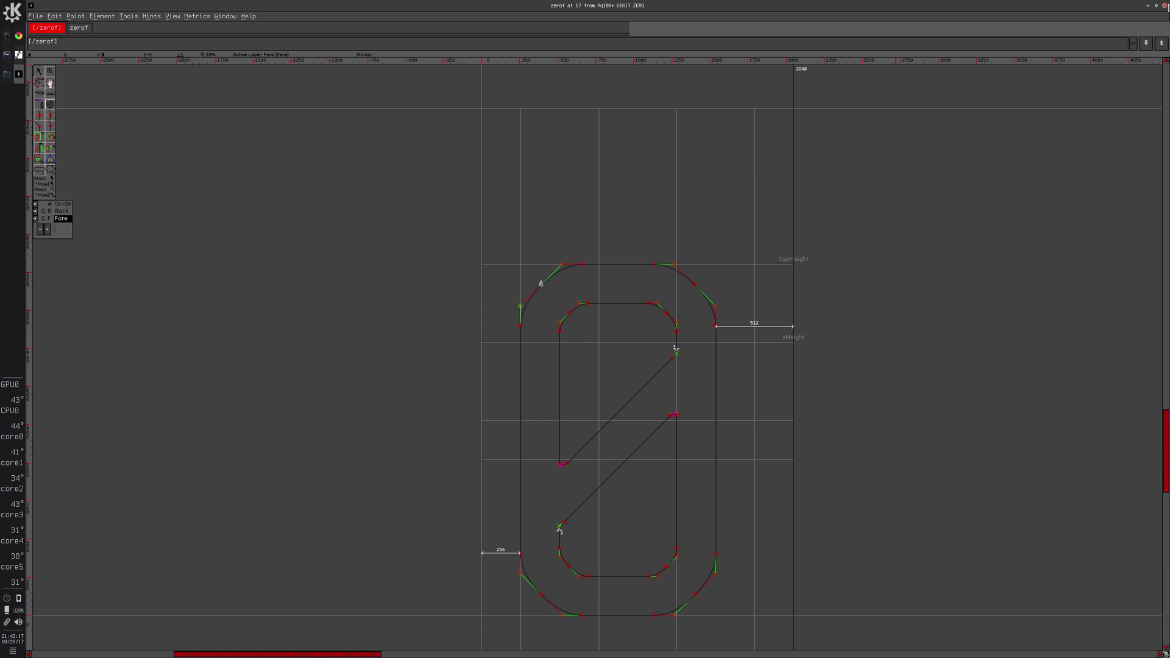
- Reopen the zerof glyph, step to one and back, then close the outline window
{"action": "left_click", "coordinate": [1164, 5]}
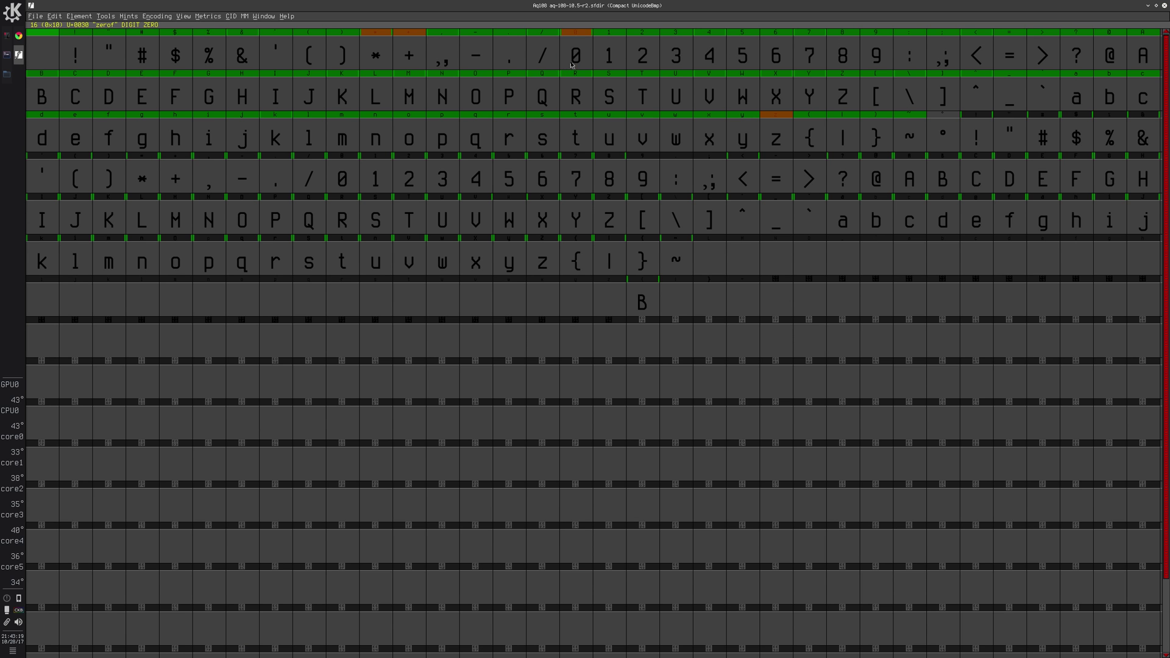
{"action": "double_click", "coordinate": [572, 52]}
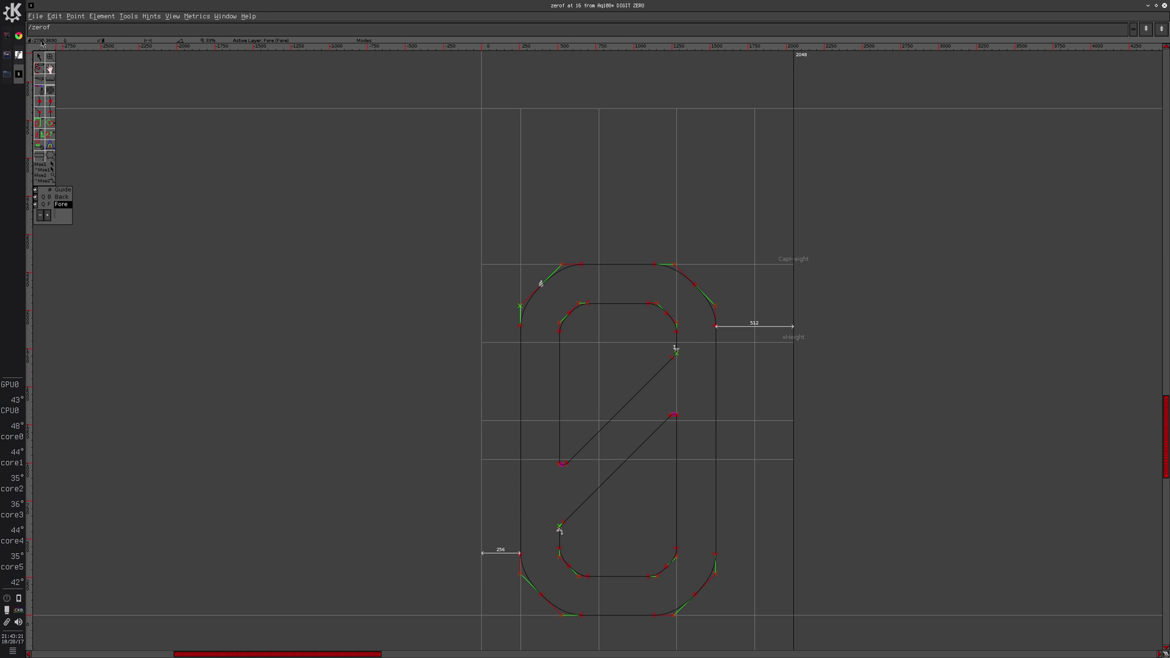
{"action": "key", "text": "ctrl+bracketright"}
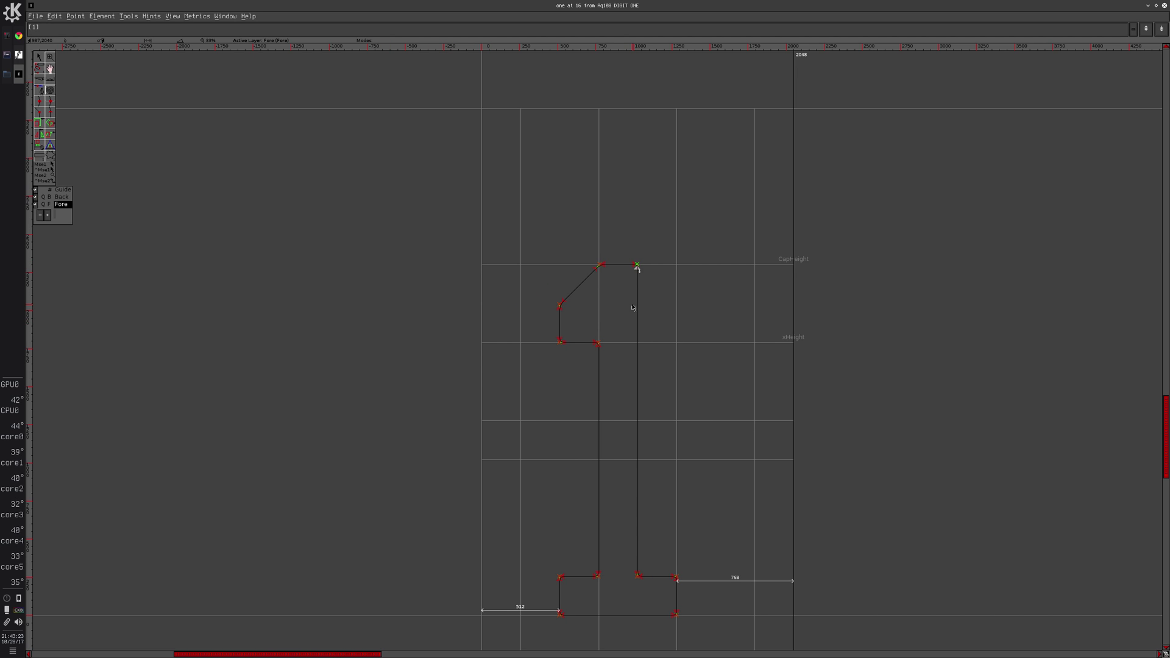
{"action": "key", "text": "ctrl+bracketleft"}
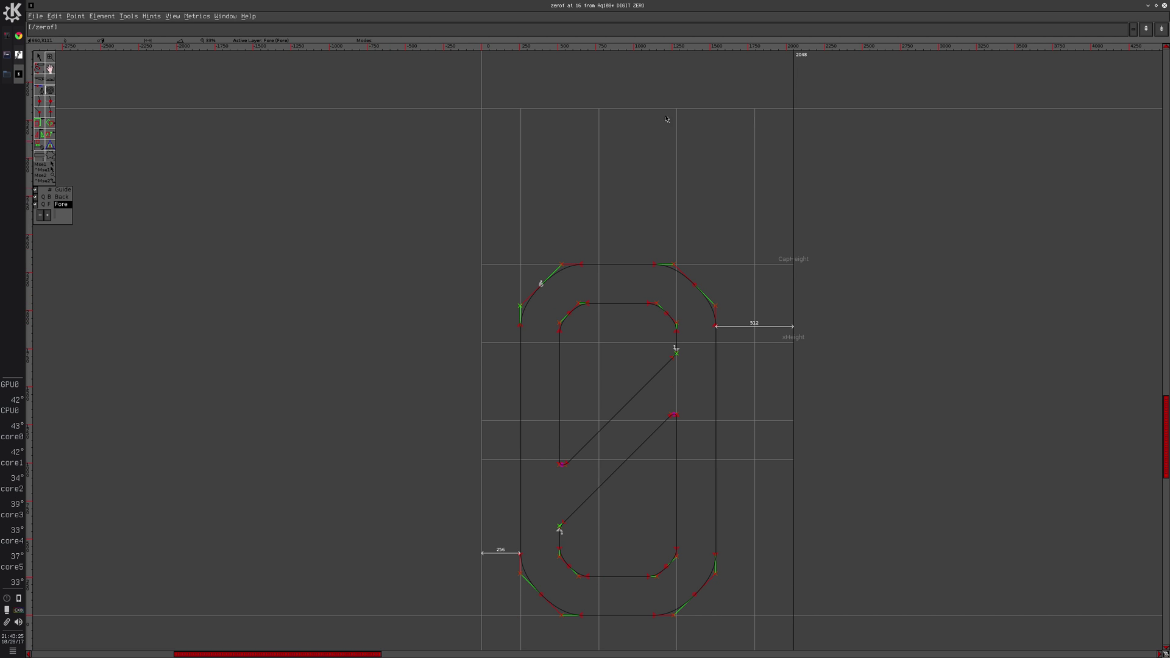
{"action": "key", "text": "ctrl+shift+q"}
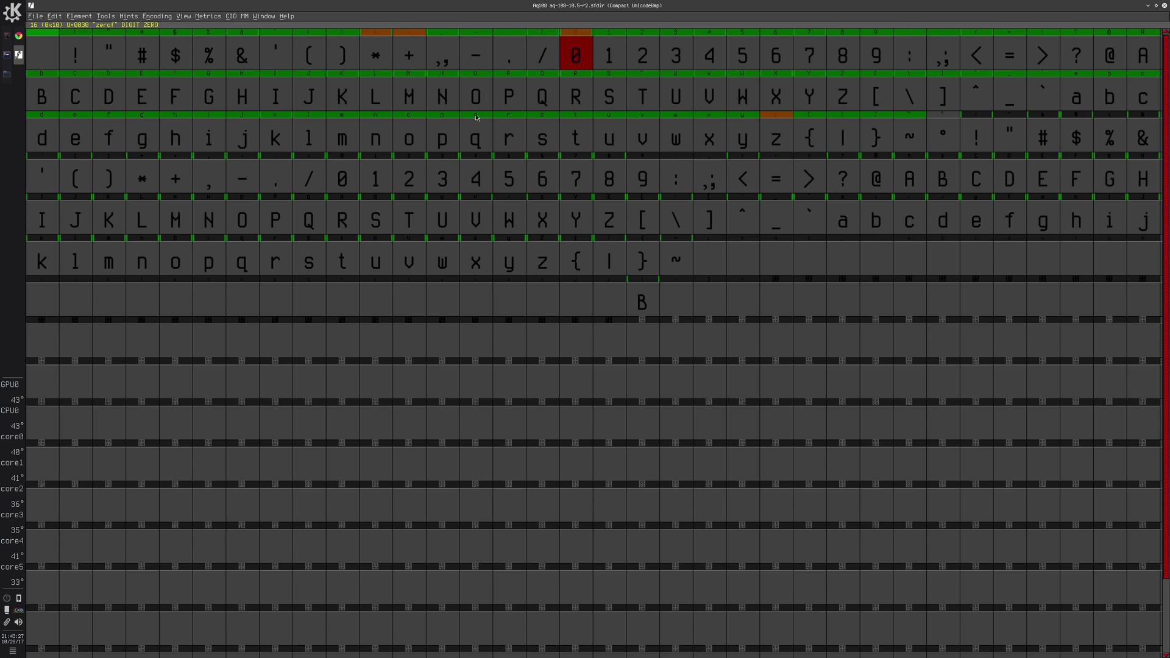
- Open the N glyph, step to O, and rename O to Ofdf
{"action": "double_click", "coordinate": [450, 108]}
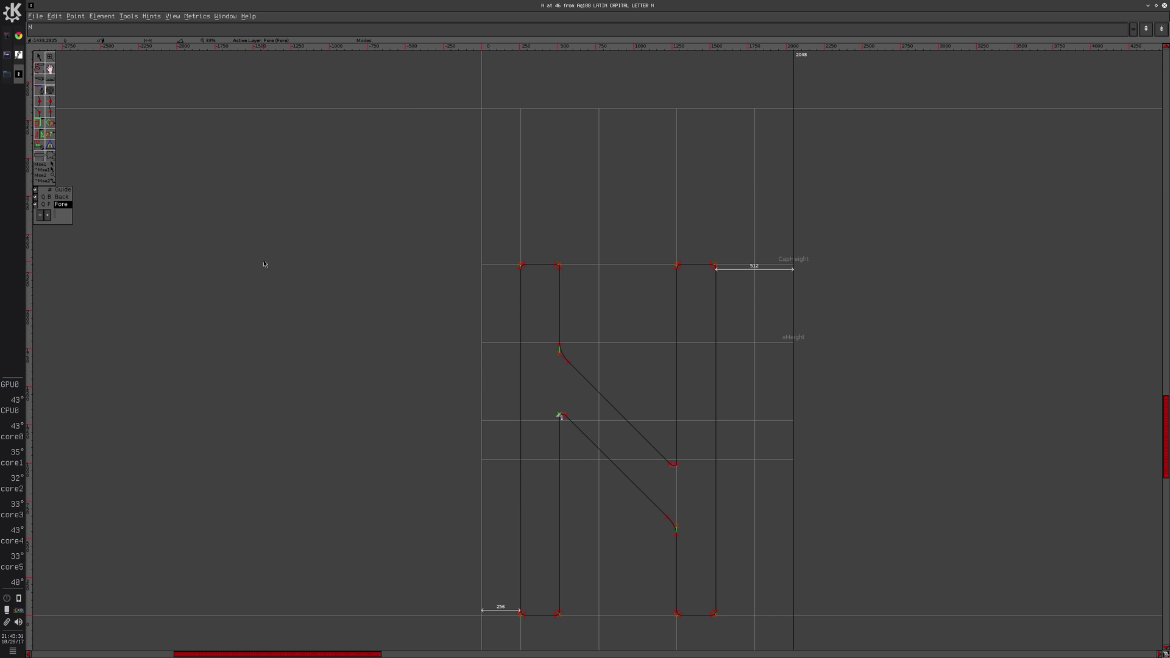
{"action": "key", "text": "ctrl+bracketright"}
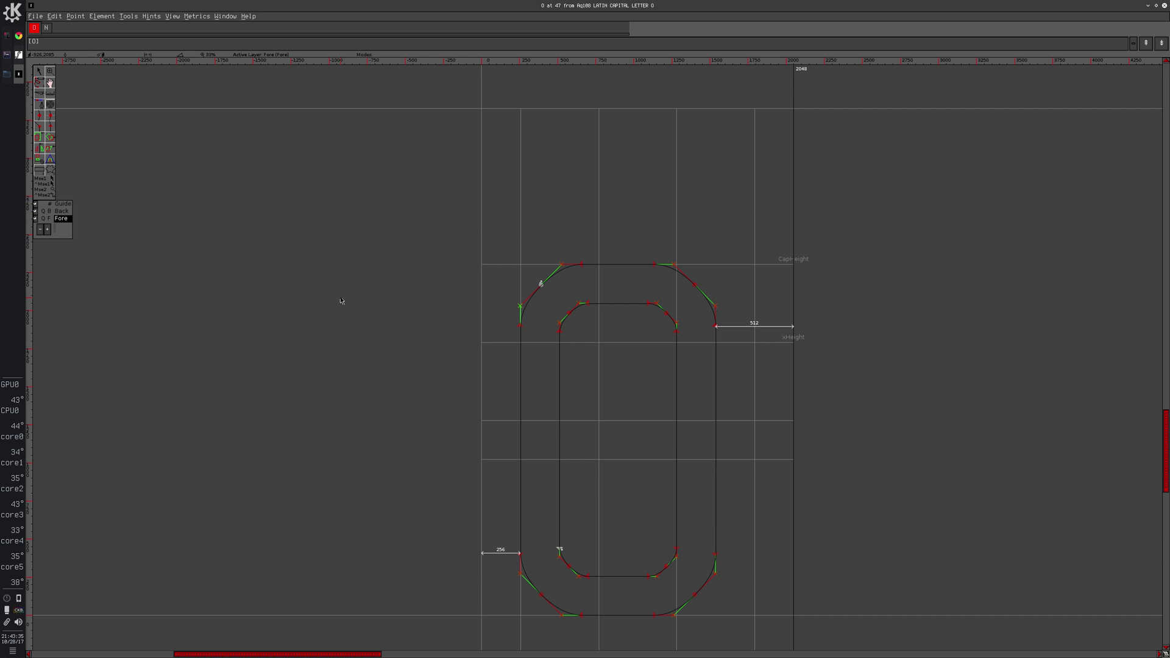
{"action": "key", "text": "ctrl+i"}
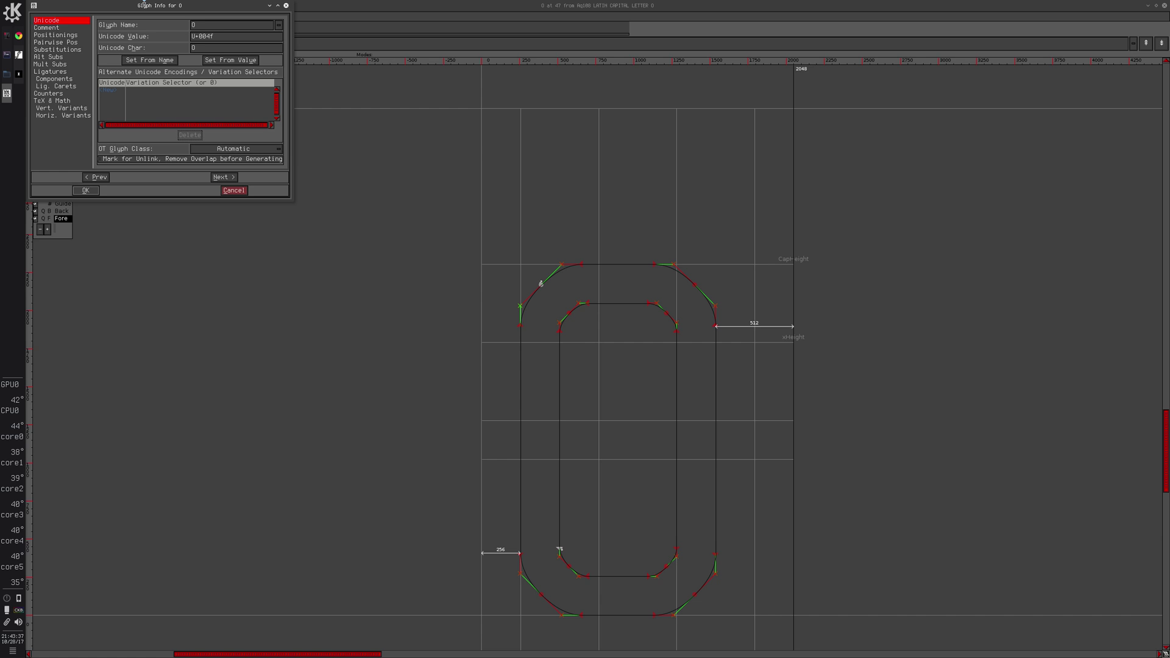
{"action": "left_click", "coordinate": [210, 25]}
{"action": "type", "text": "fd"}
{"action": "type", "text": "f"}
{"action": "left_click", "coordinate": [85, 190]}
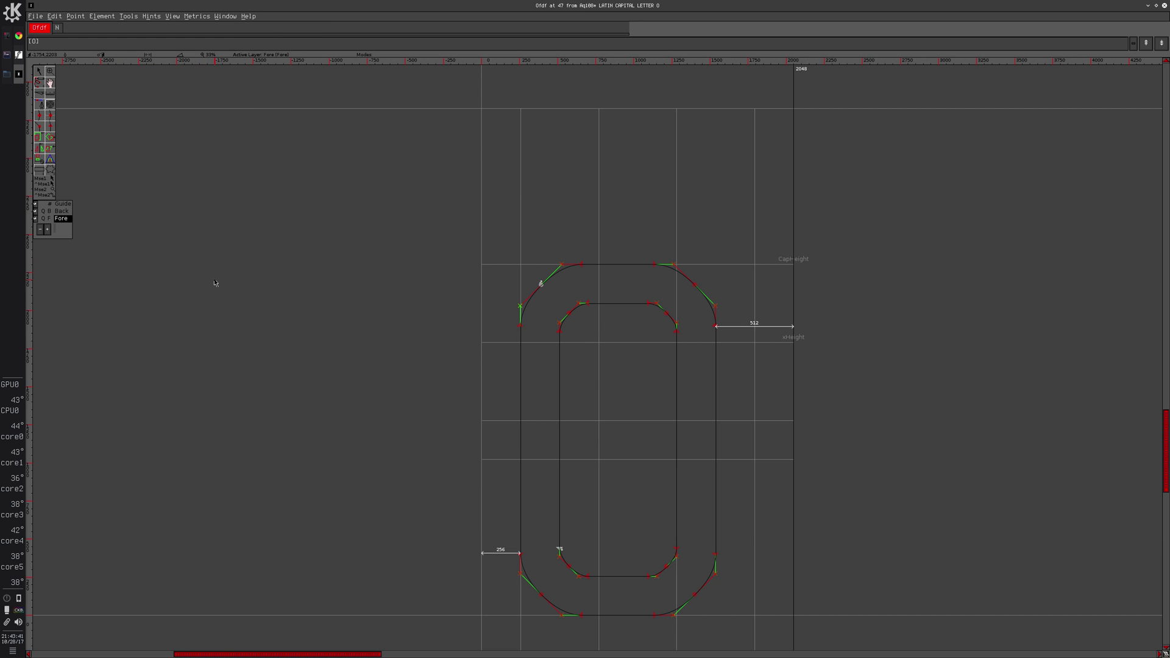
{"action": "key", "text": "ctrl+bracketright"}
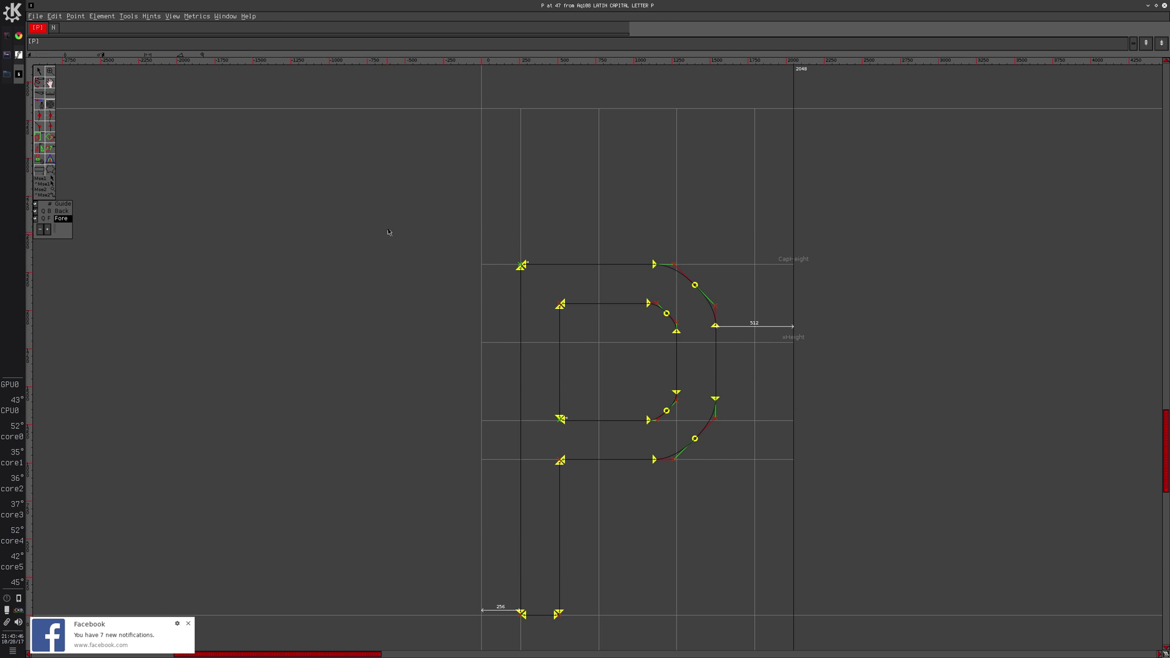
- Rename capital K to Kfsdf, step to L, and close the outline window
{"action": "left_click", "coordinate": [1164, 6]}
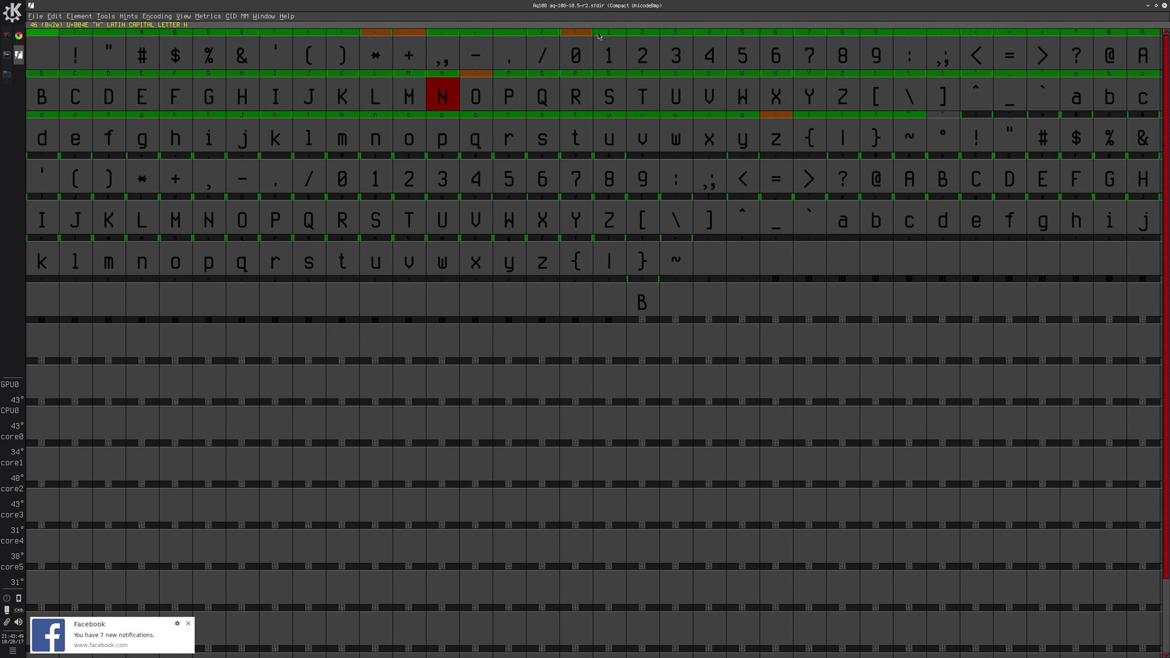
{"action": "double_click", "coordinate": [342, 98]}
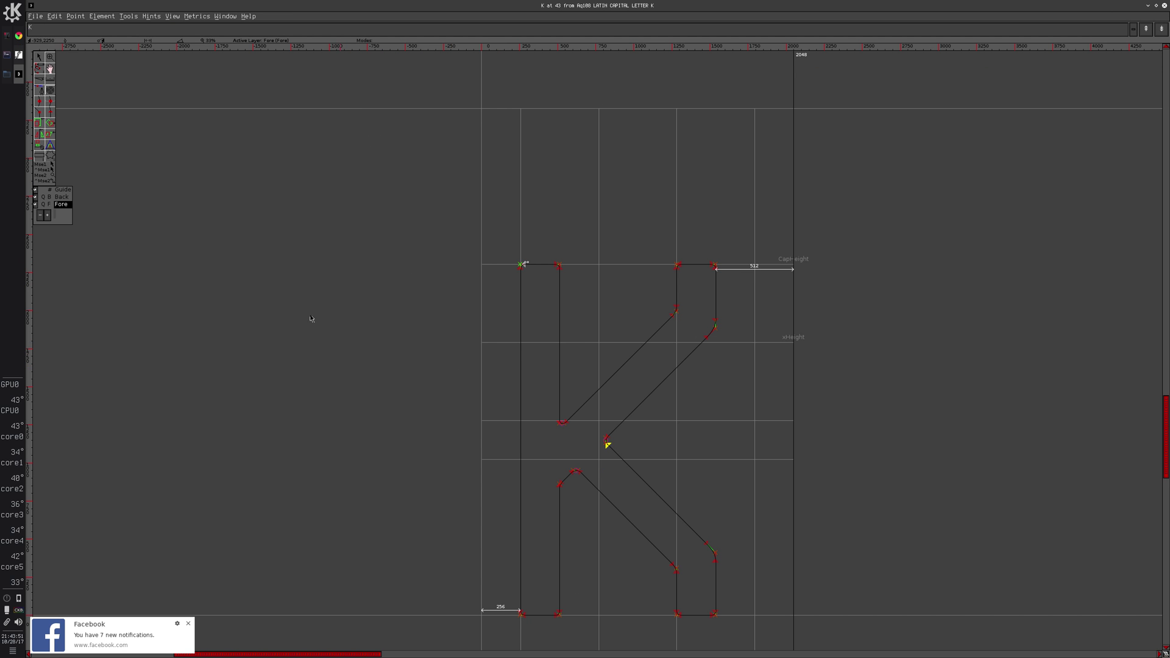
{"action": "key", "text": "ctrl+i"}
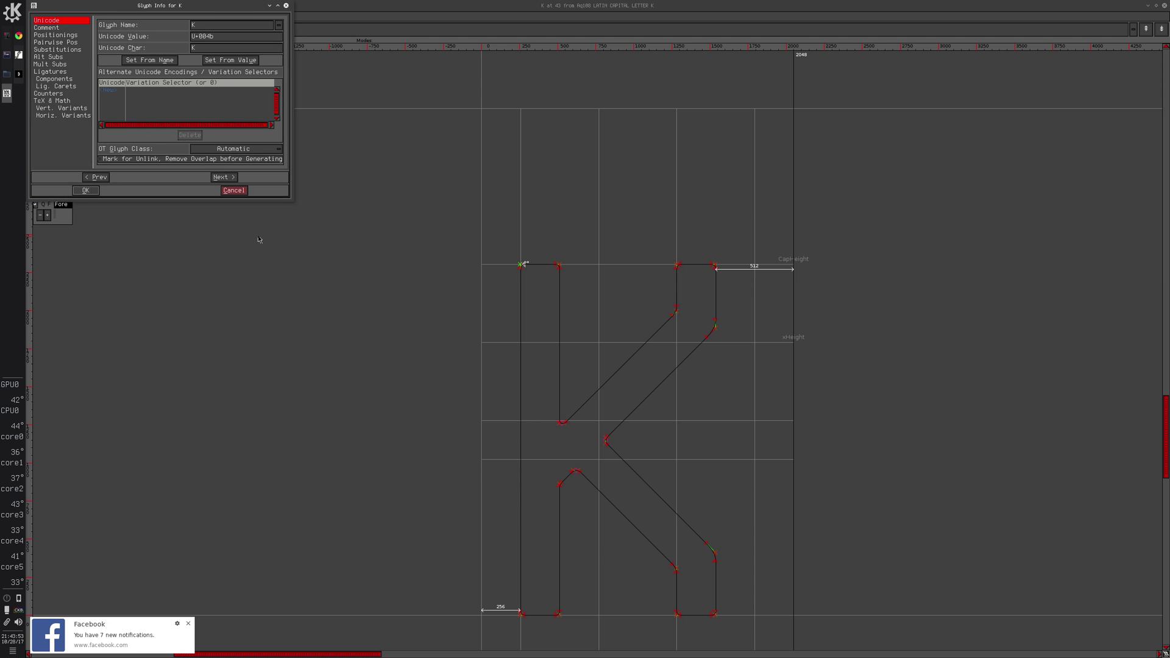
{"action": "left_click", "coordinate": [236, 27]}
{"action": "type", "text": "fsdf"}
{"action": "left_click", "coordinate": [106, 193]}
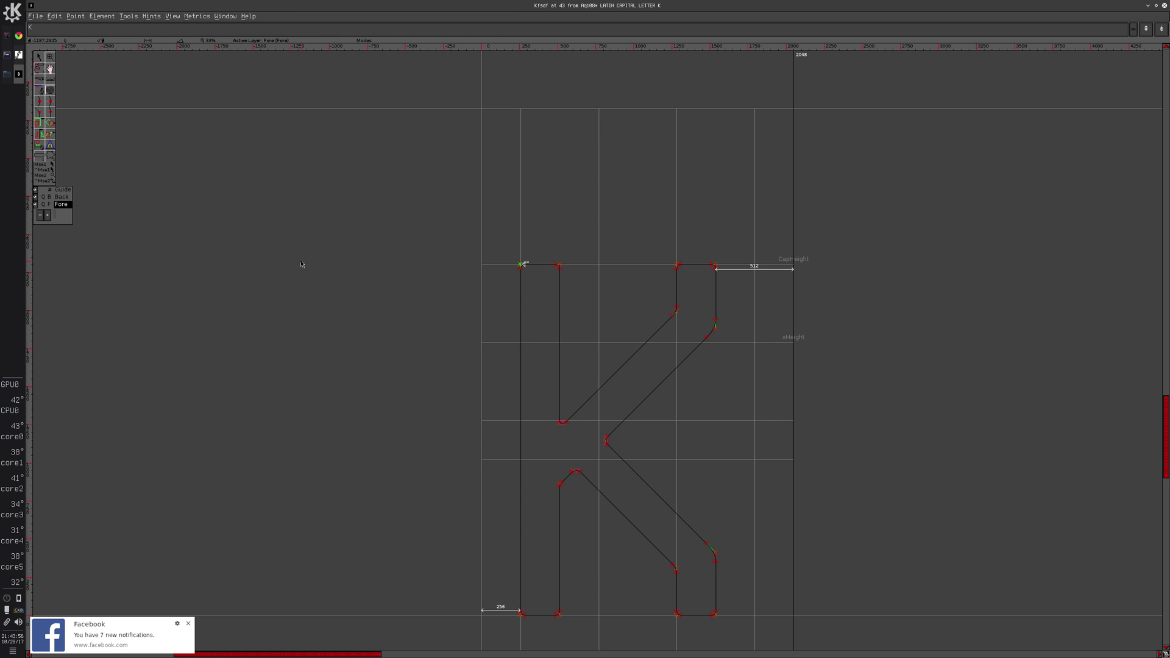
{"action": "key", "text": "ctrl+bracketright"}
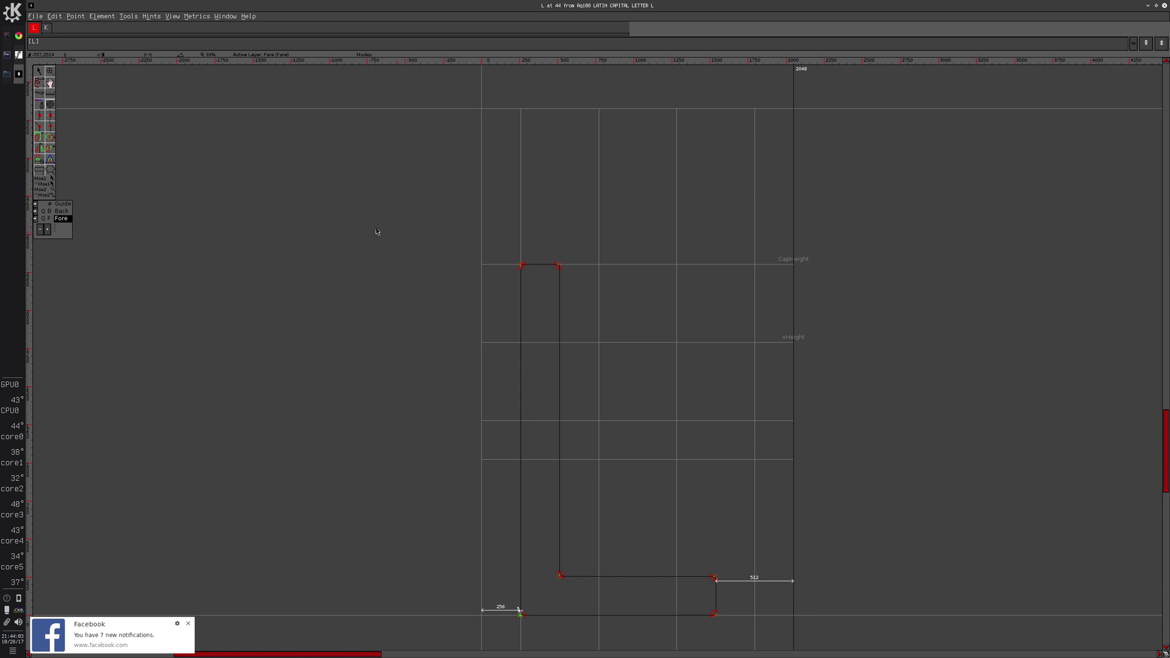
{"action": "left_click", "coordinate": [1165, 5]}
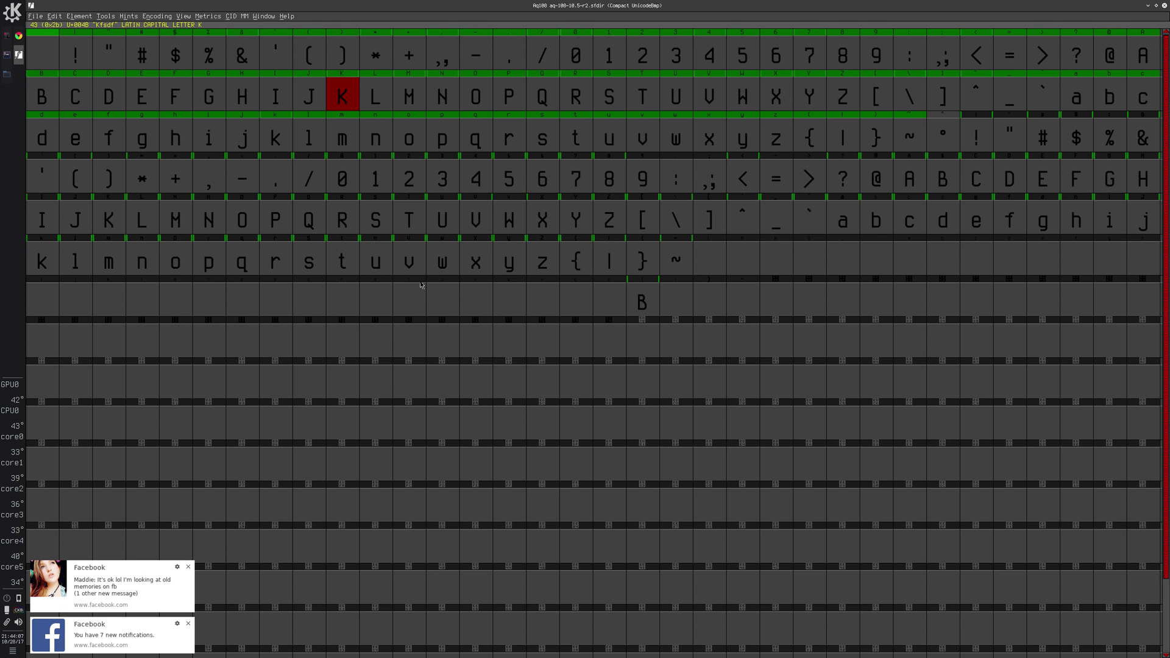
- Confirm the digit two's name twof in Glyph Info, then step to three and close it
{"action": "double_click", "coordinate": [642, 59]}
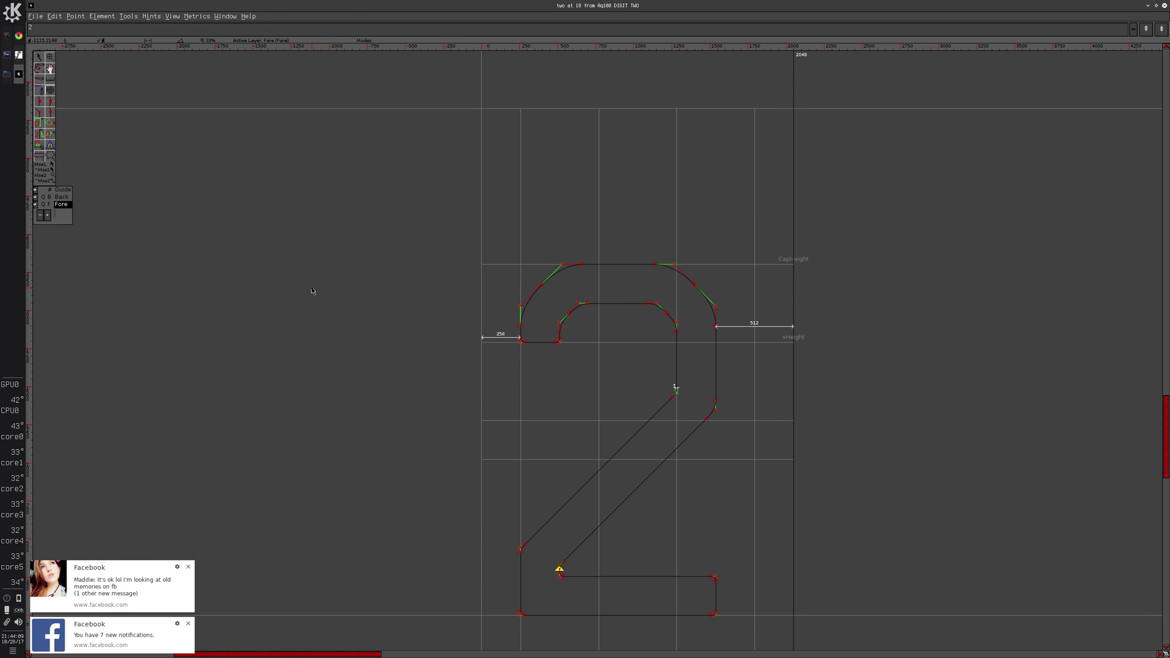
{"action": "key", "text": "ctrl+i"}
{"action": "type", "text": "twof"}
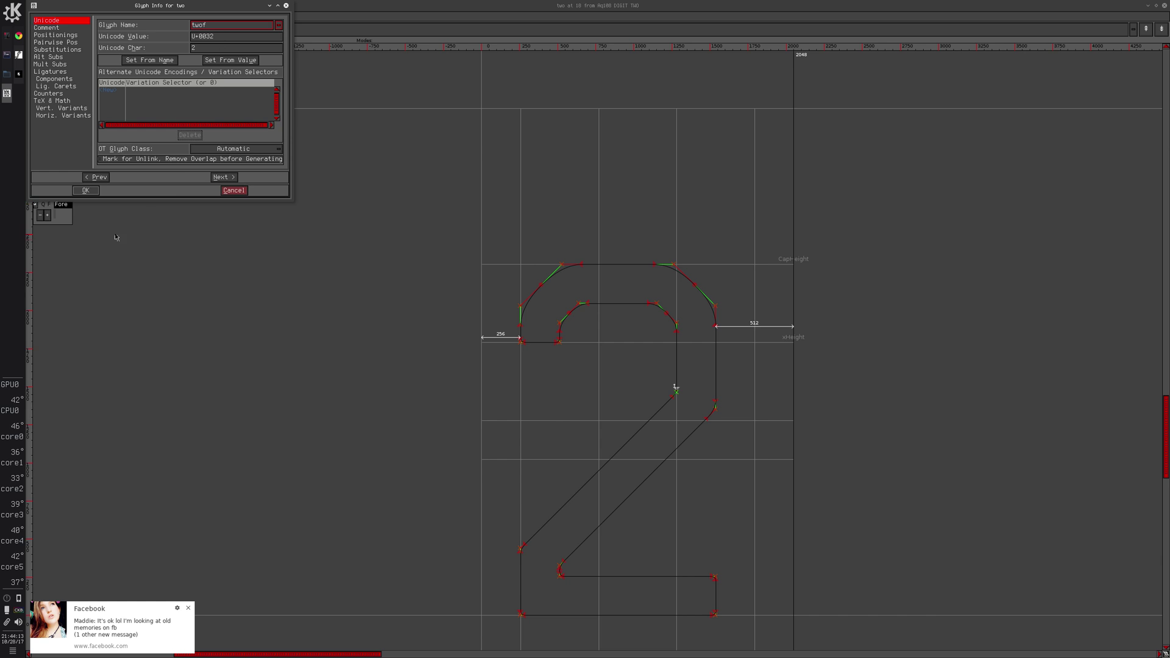
{"action": "left_click", "coordinate": [87, 191]}
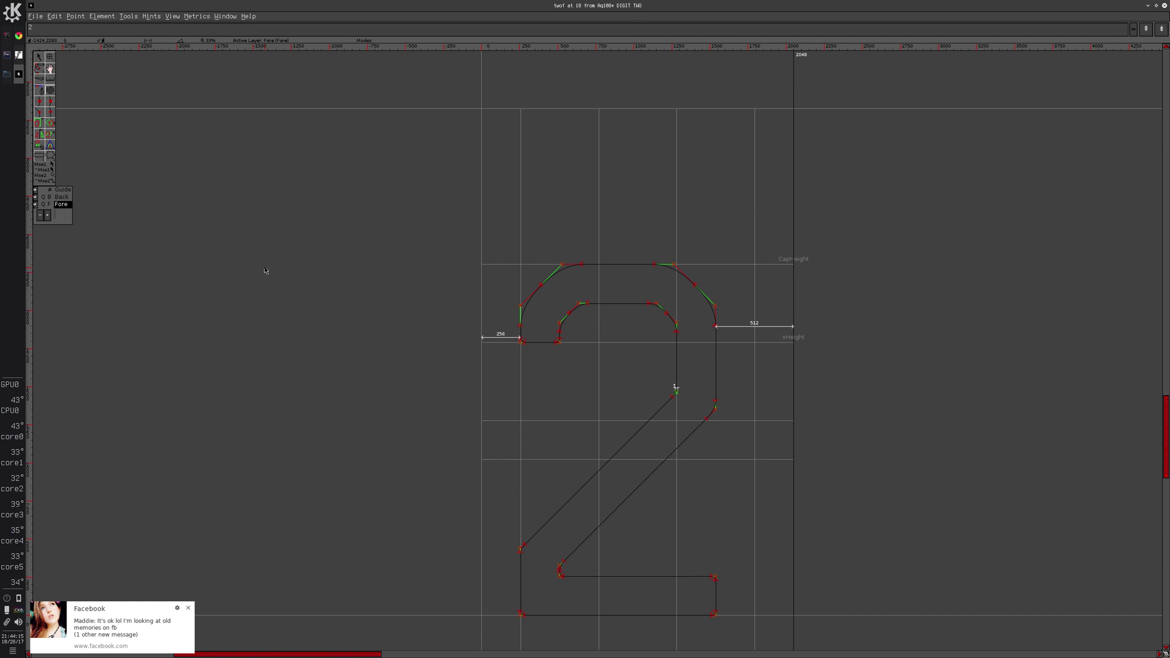
{"action": "key", "text": "ctrl+bracketright"}
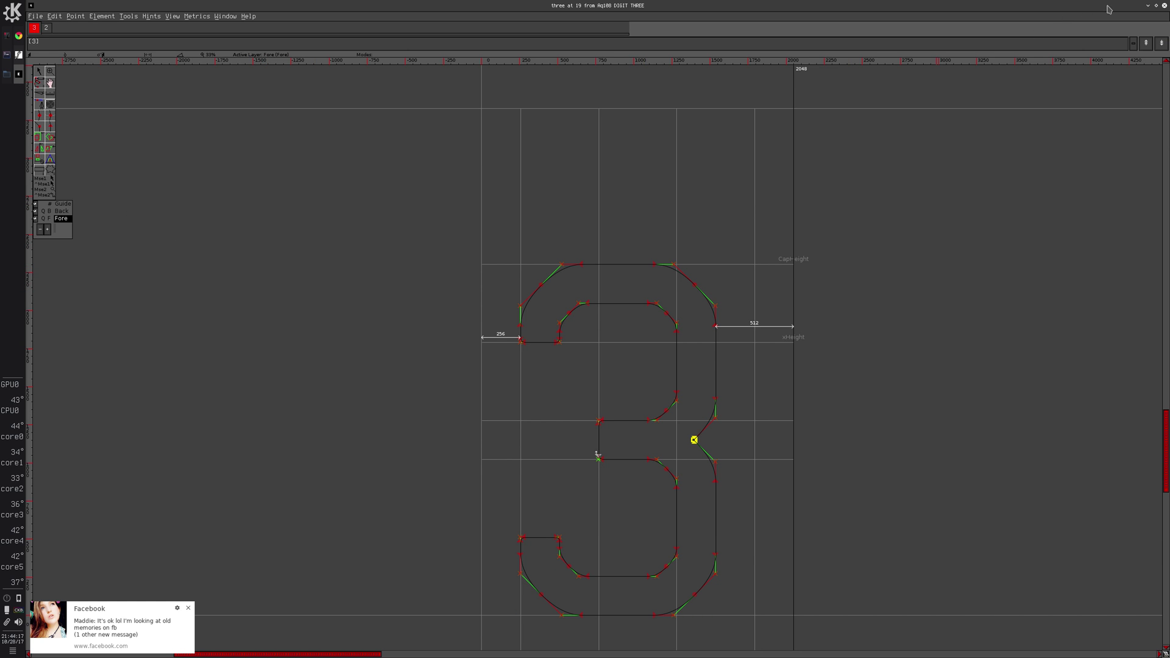
{"action": "left_click", "coordinate": [1165, 7]}
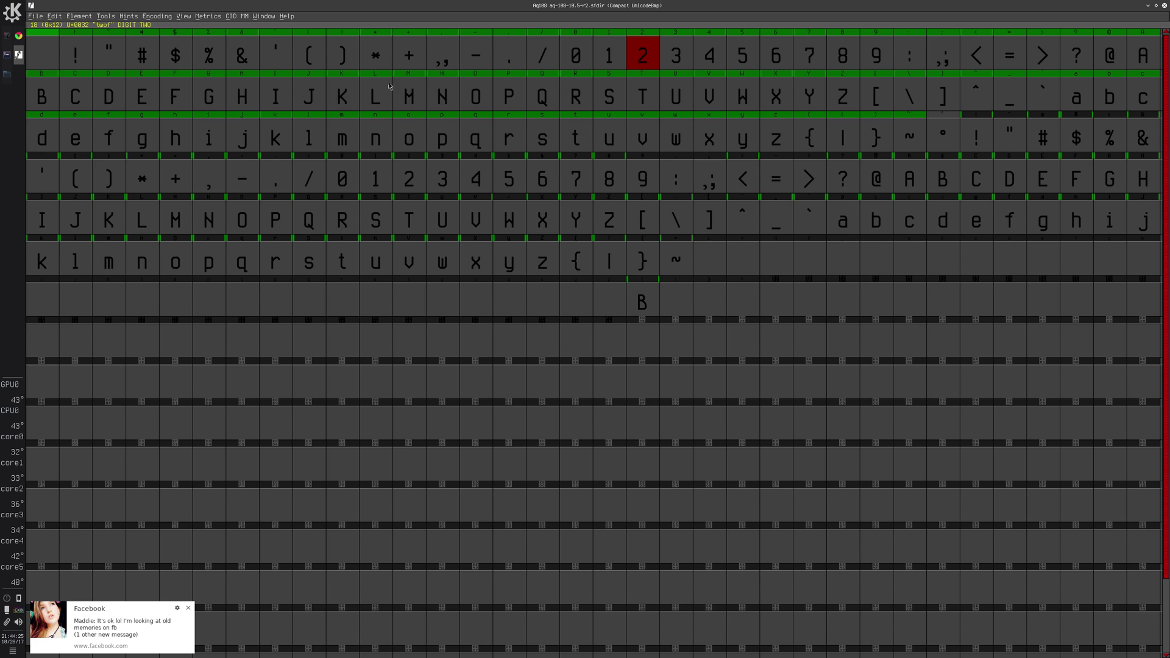
- Rename the asterisk glyph from asterisq to asteris and advance to the plus glyph
{"action": "double_click", "coordinate": [375, 55]}
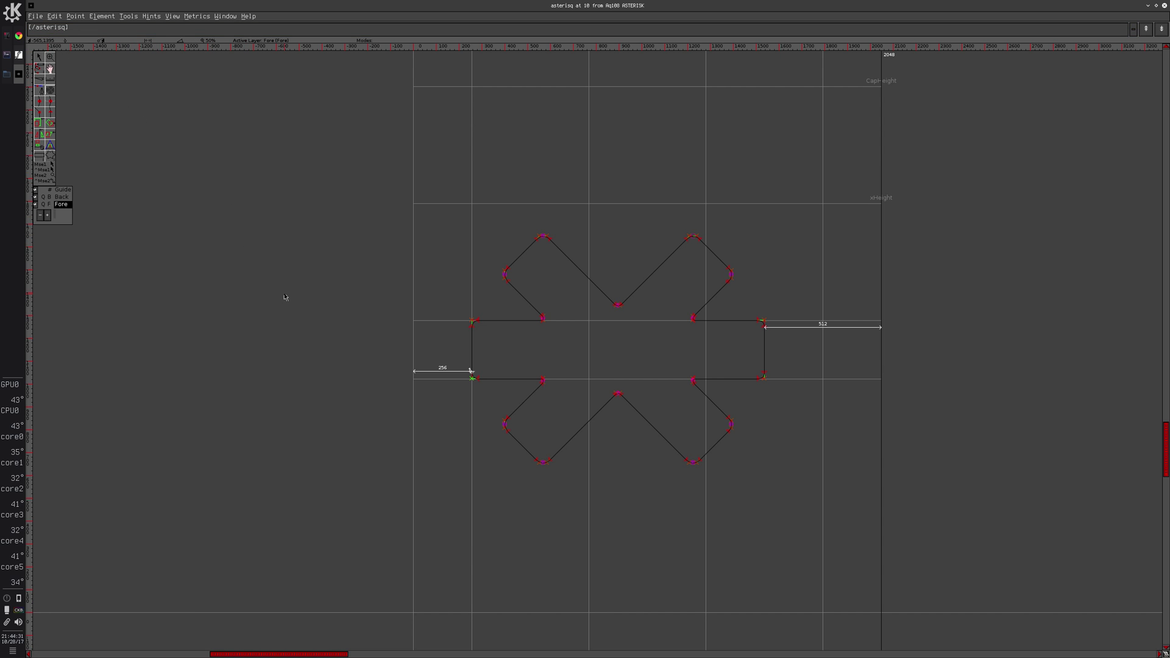
{"action": "key", "text": "ctrl+i"}
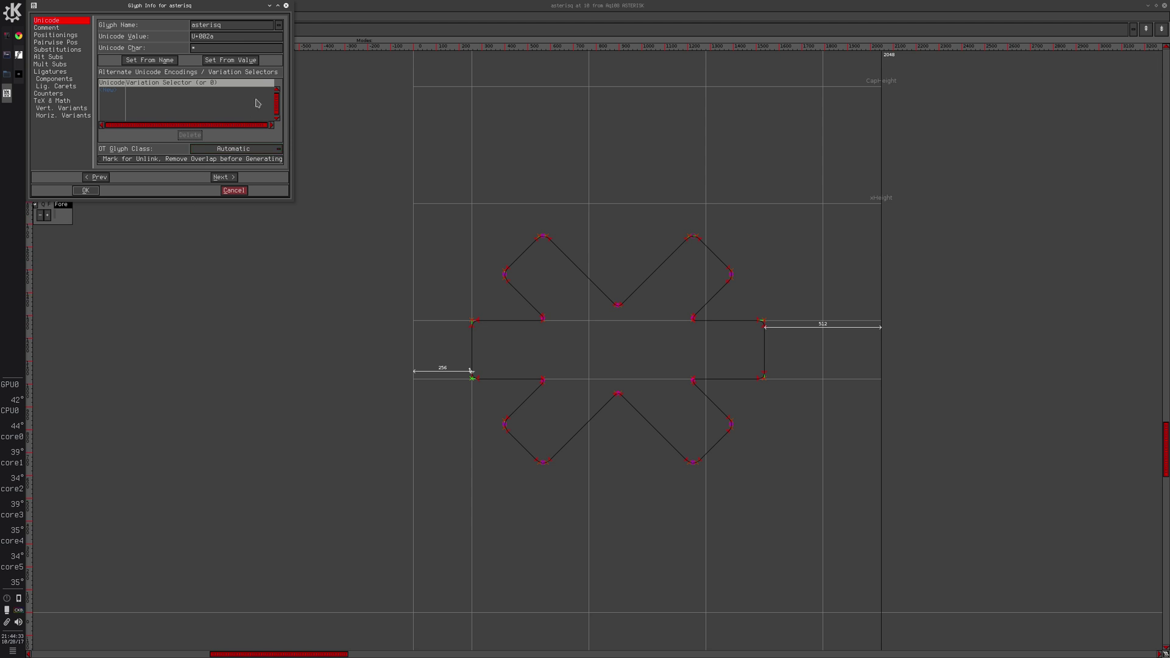
{"action": "left_click", "coordinate": [242, 24]}
{"action": "key", "text": "BackSpace"}
{"action": "key", "text": "Return"}
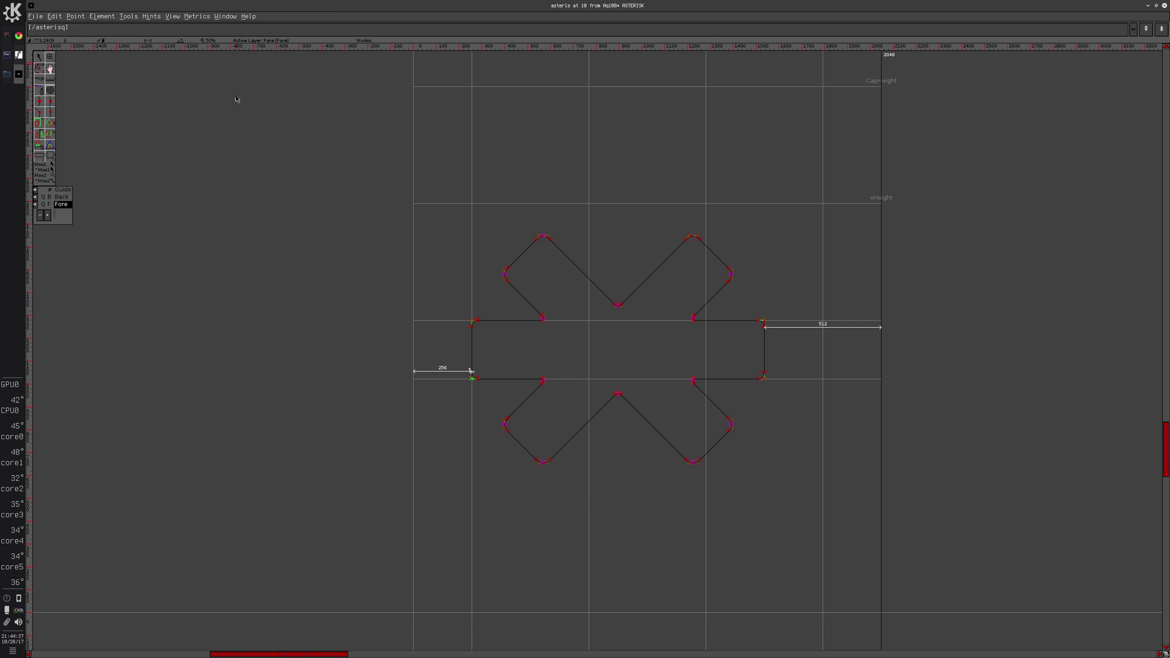
{"action": "key", "text": "ctrl+bracketright"}
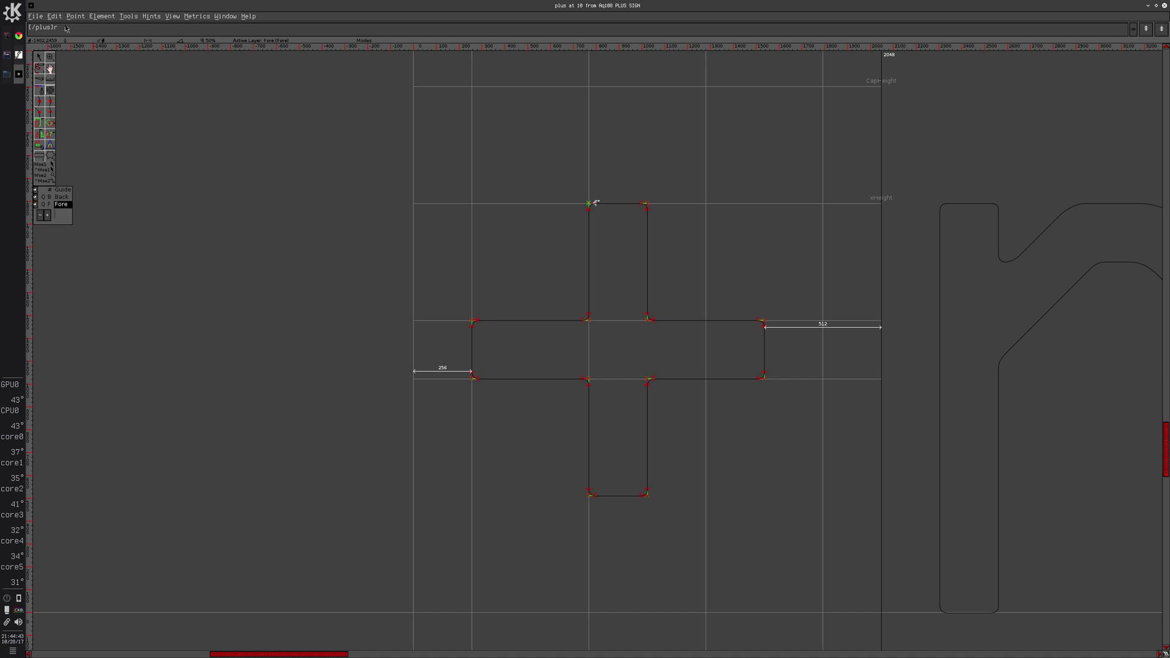
- Replace the plus window with capital J, switch it to glyph Kfsdf, then close it
{"action": "left_click", "coordinate": [1163, 4]}
{"action": "double_click", "coordinate": [309, 97]}
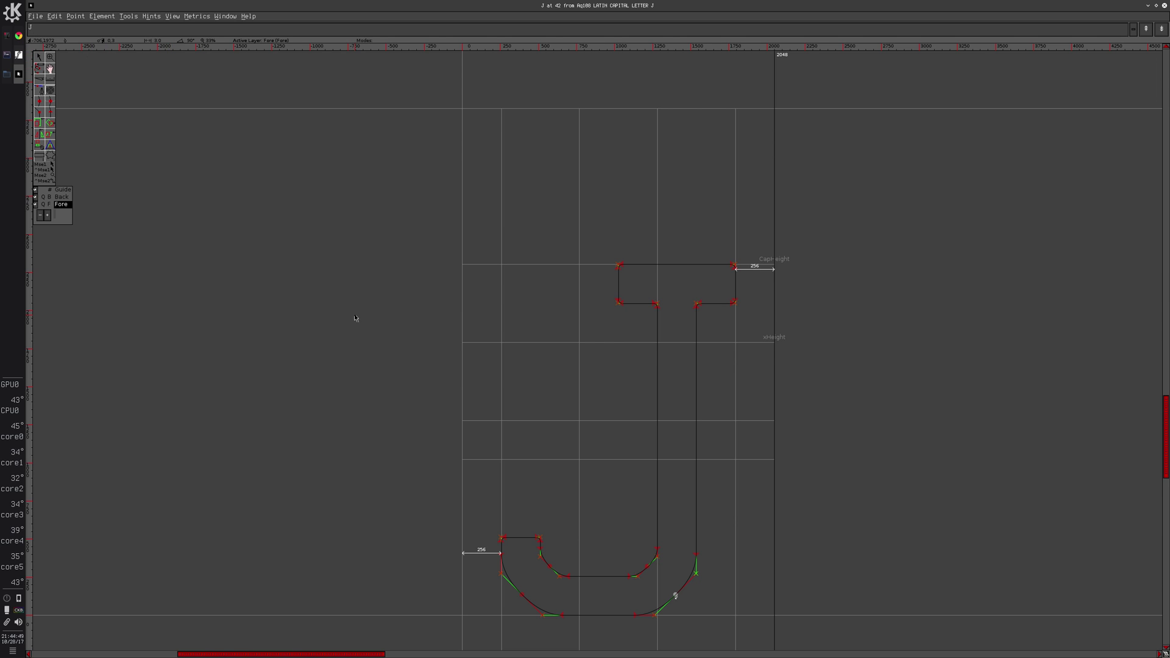
{"action": "type", "text": "Kfsdf"}
{"action": "key", "text": "Return"}
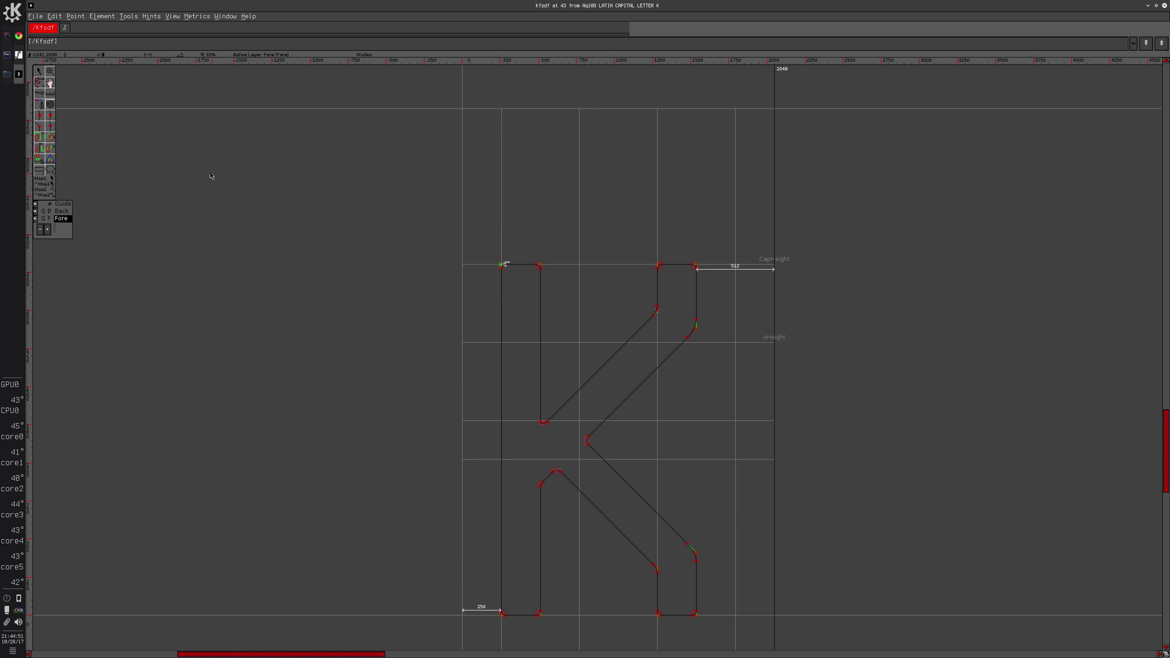
{"action": "left_click", "coordinate": [1164, 7]}
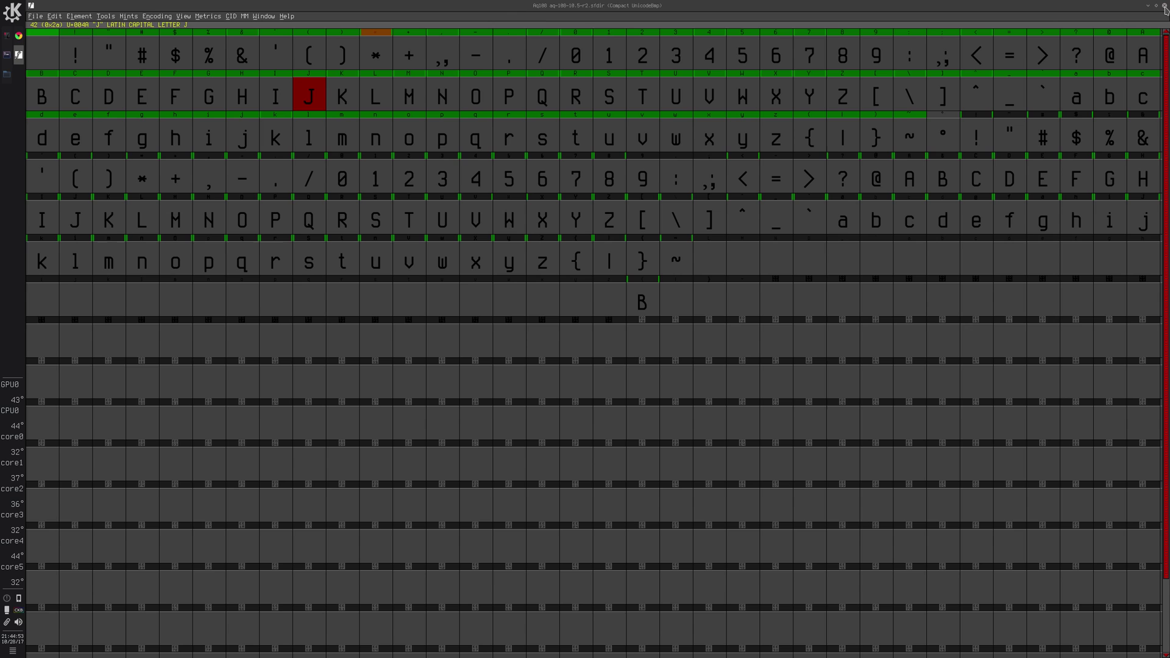
- Open capital M, switch the window to N, then toggle between M and N twice
{"action": "left_click", "coordinate": [414, 100]}
{"action": "double_click", "coordinate": [414, 100]}
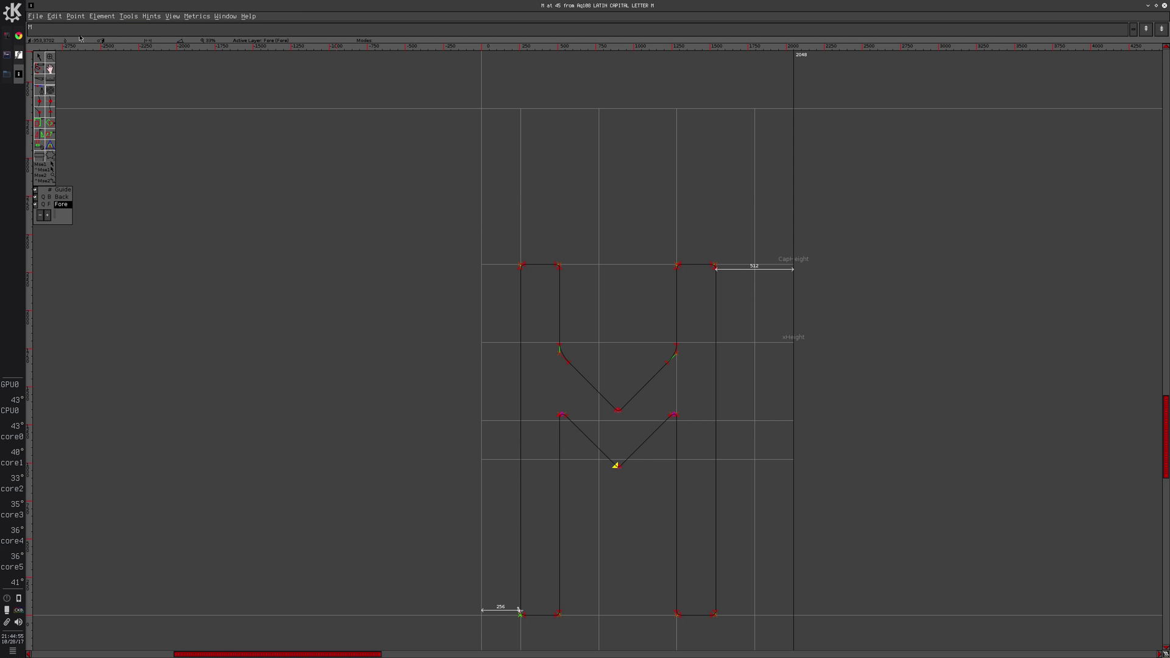
{"action": "type", "text": "N"}
{"action": "key", "text": "Return"}
{"action": "key", "text": "ctrl+bracketleft"}
{"action": "key", "text": "ctrl+bracketright"}
{"action": "key", "text": "ctrl+bracketleft"}
- Open capital Q in the outline editor and rename it to Qf in Glyph Info
{"action": "left_click", "coordinate": [1166, 5]}
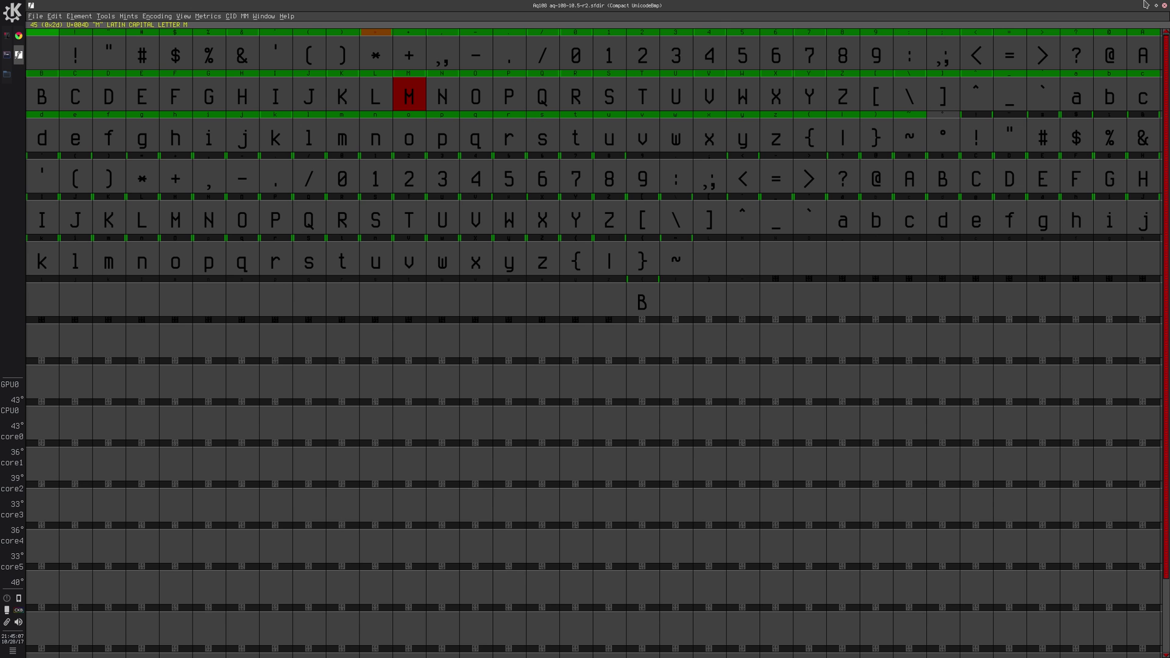
{"action": "double_click", "coordinate": [546, 97]}
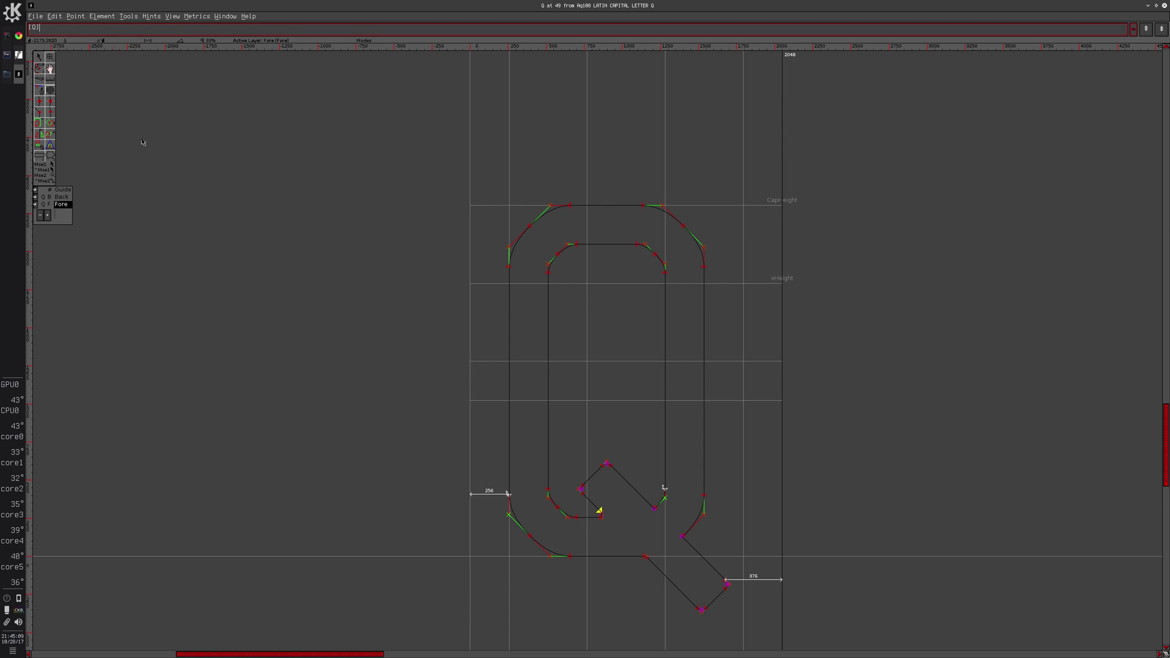
{"action": "left_click", "coordinate": [176, 178]}
{"action": "key", "text": "ctrl+i"}
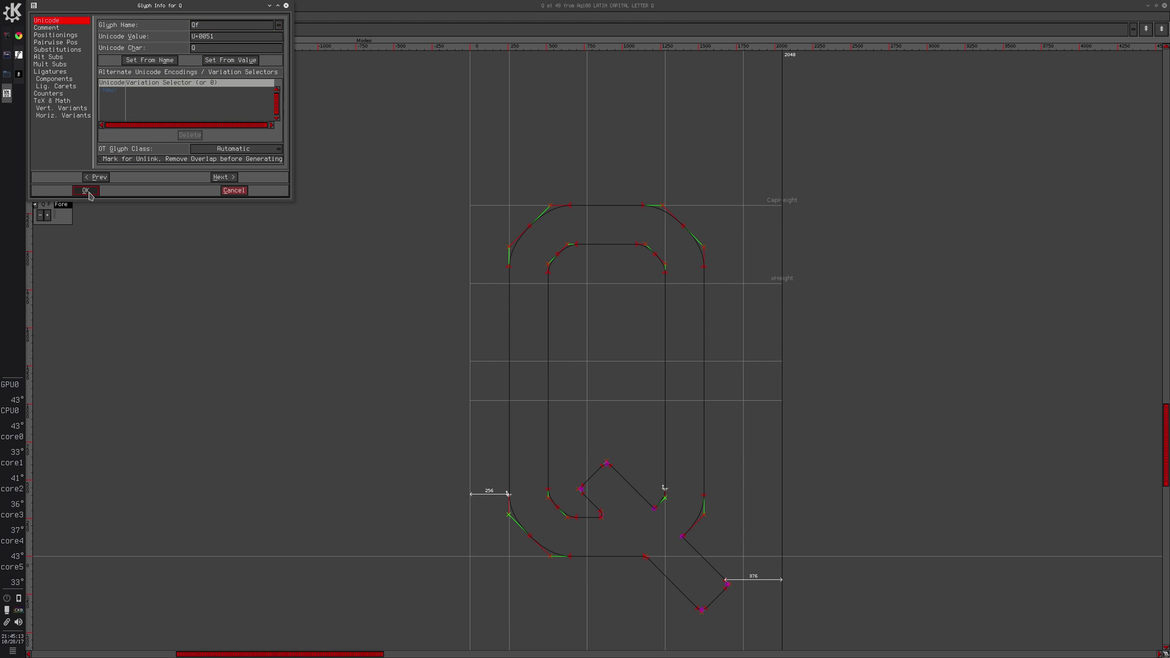
{"action": "left_click", "coordinate": [86, 191]}
- Edit the word list text to show glyph P, then return to Q
{"action": "left_click", "coordinate": [39, 28]}
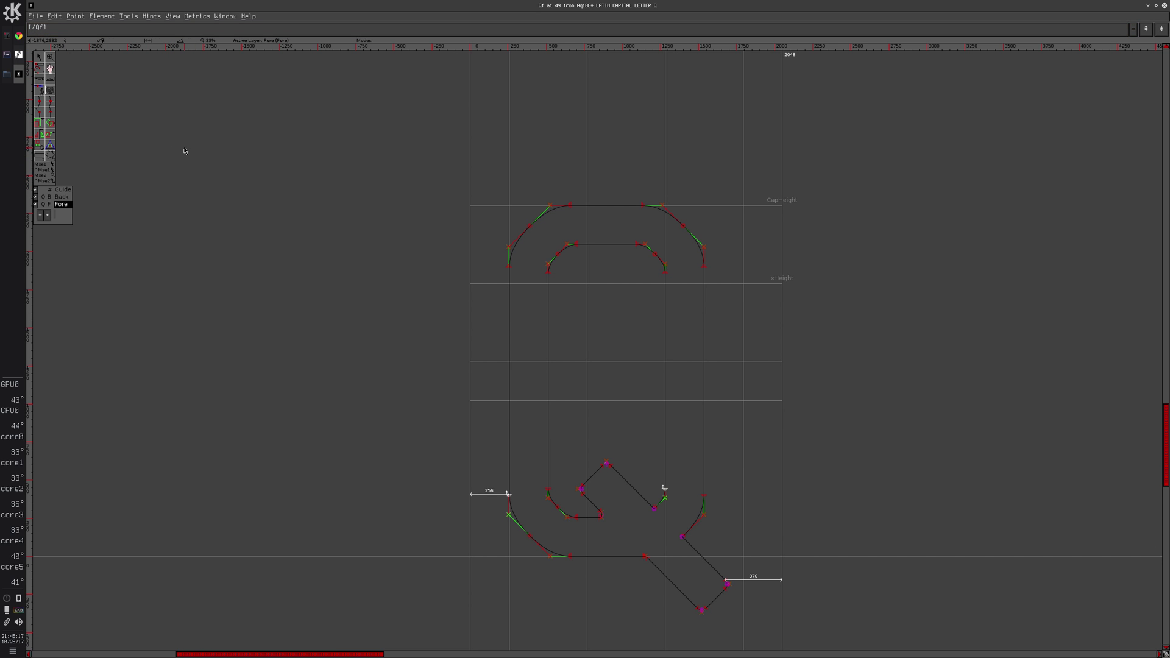
{"action": "type", "text": "R"}
{"action": "key", "text": "BackSpace"}
{"action": "type", "text": "P"}
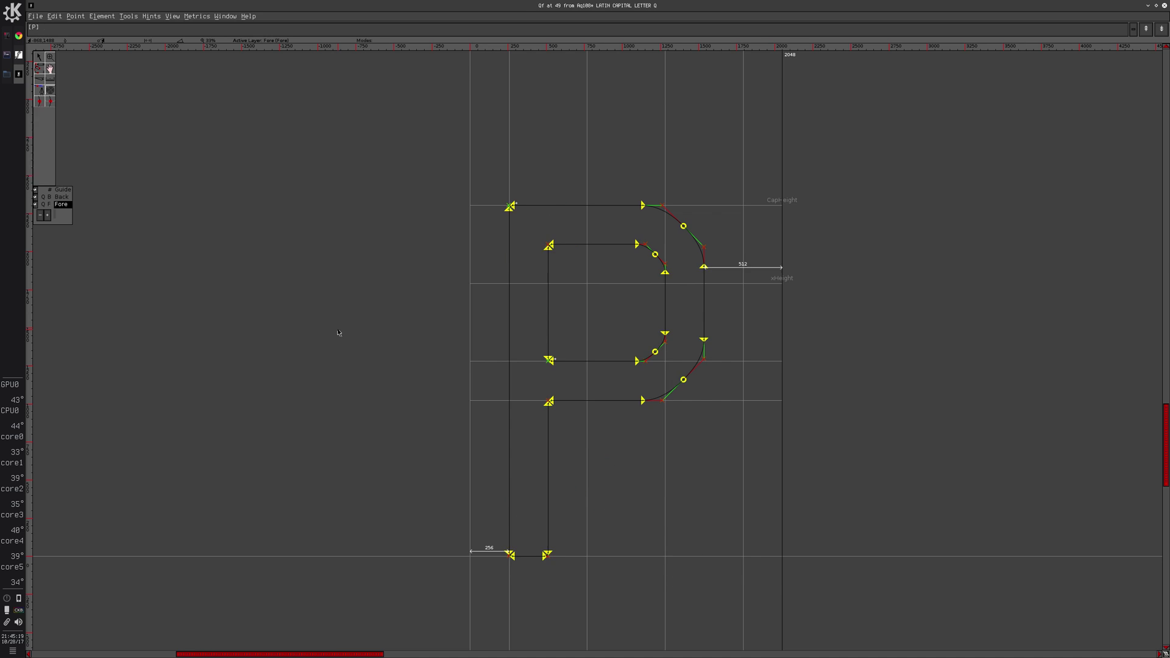
{"action": "key", "text": "BackSpace"}
{"action": "type", "text": "Qf"}
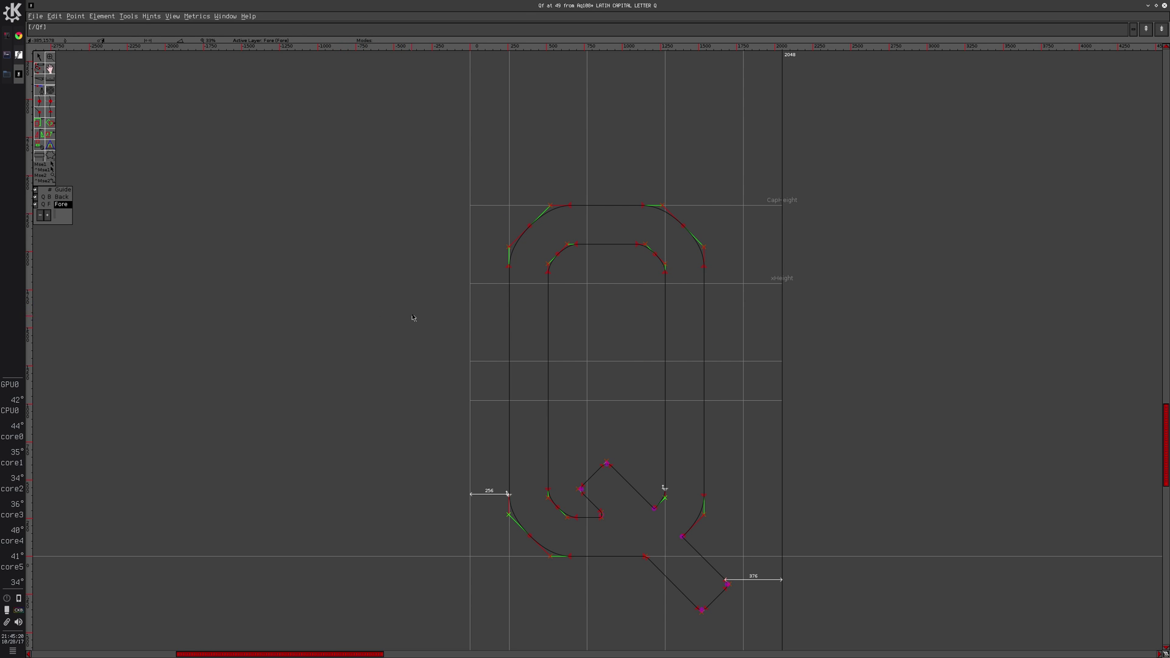